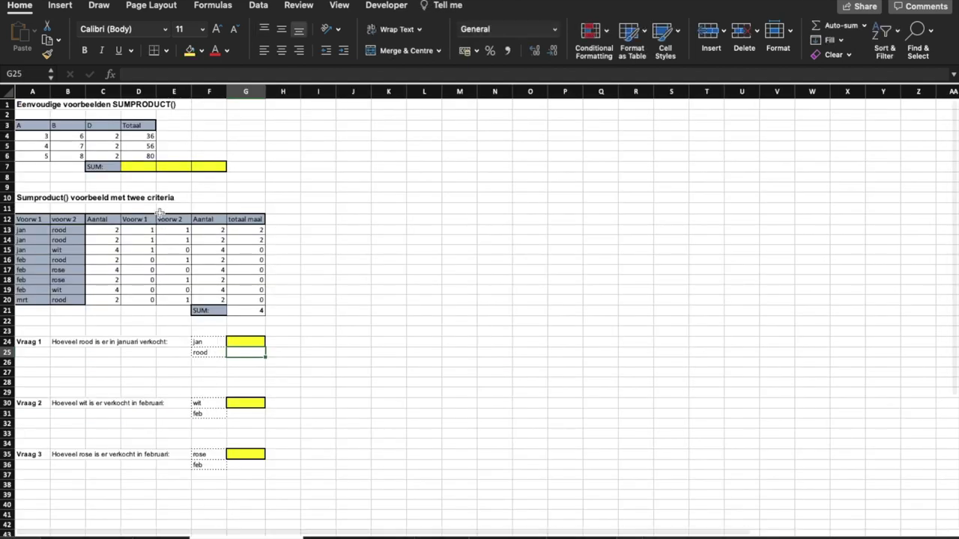
Enter =SUM(D4:D6) in D7 to total the Totaal column, giving 172.
{"action": "left_click", "coordinate": [142, 167]}
{"action": "type", "text": "=su"}
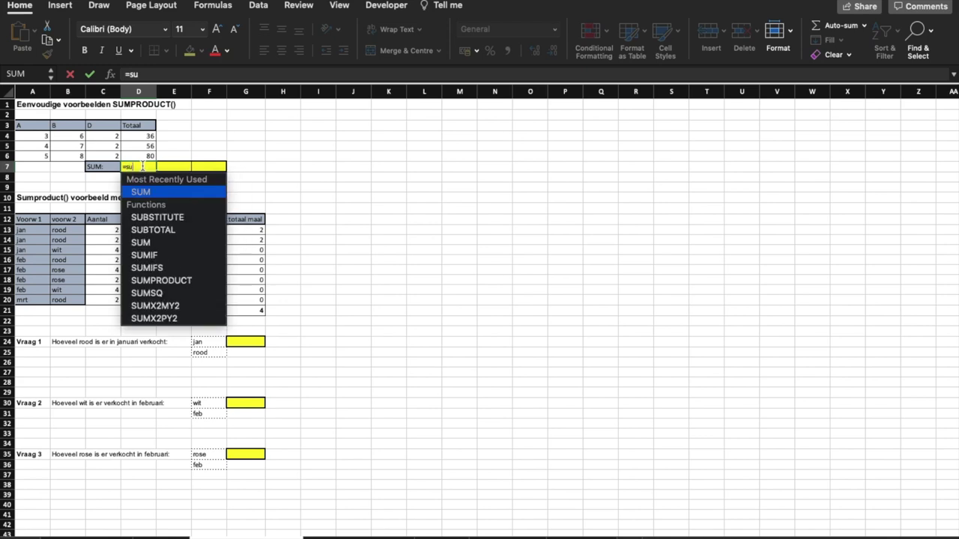
{"action": "type", "text": "m"}
{"action": "double_click", "coordinate": [143, 193]}
{"action": "left_click_drag", "start_coordinate": [147, 135], "coordinate": [149, 158]}
{"action": "type", "text": ")"}
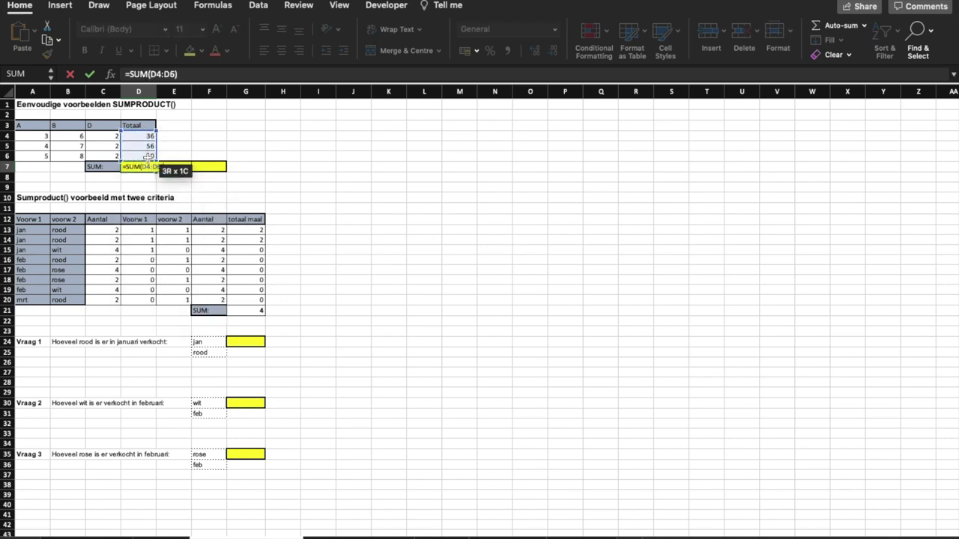
{"action": "key", "text": "Tab"}
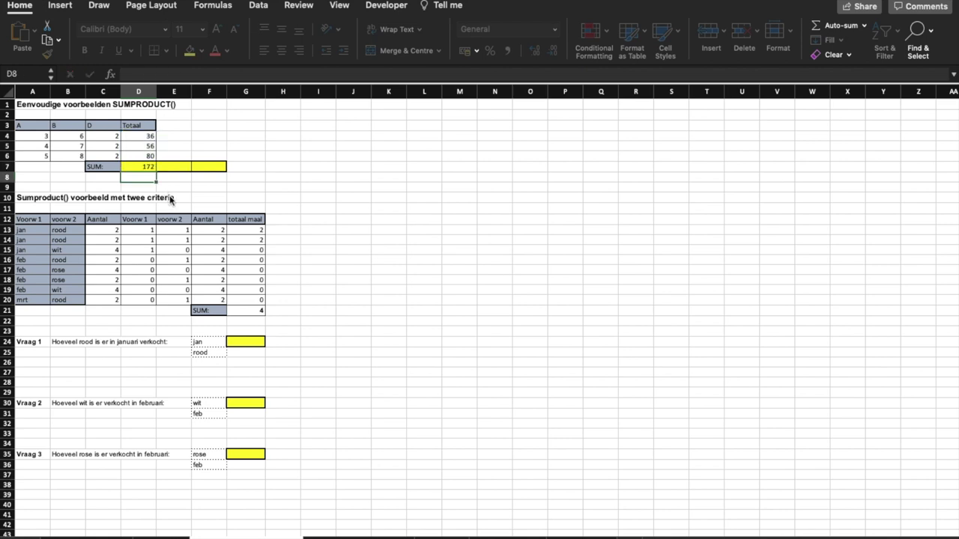
Enter =SUMPRODUCT(A4:A6;B4:B6;C4:C6) in E7, returning 172 to match the SUM total.
{"action": "type", "text": "="}
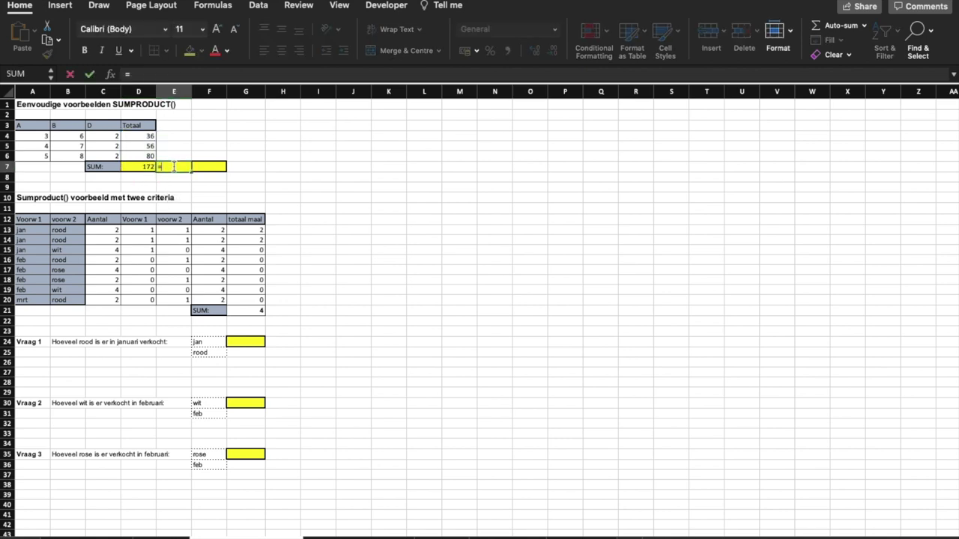
{"action": "type", "text": "sumpr"}
{"action": "double_click", "coordinate": [186, 188]}
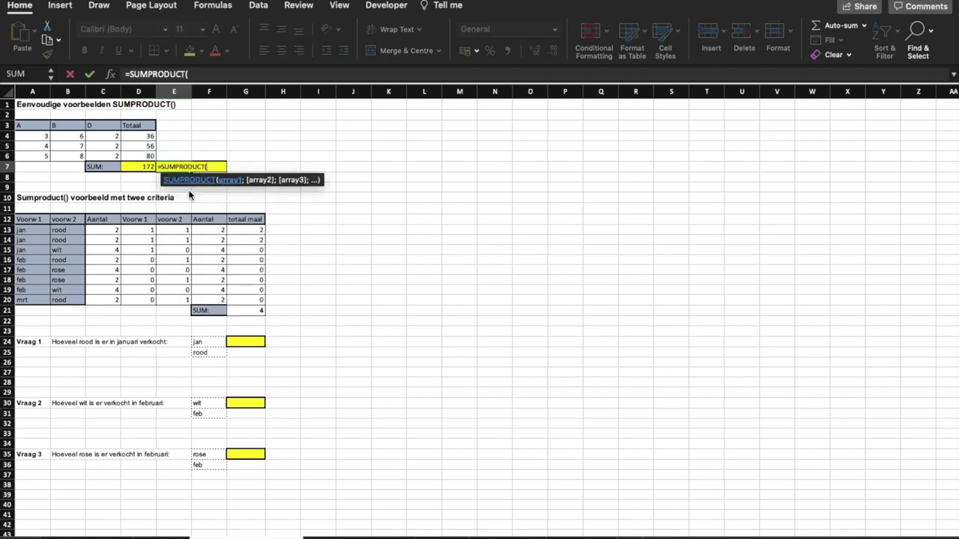
{"action": "left_click_drag", "start_coordinate": [37, 135], "coordinate": [37, 156]}
{"action": "type", "text": ";"}
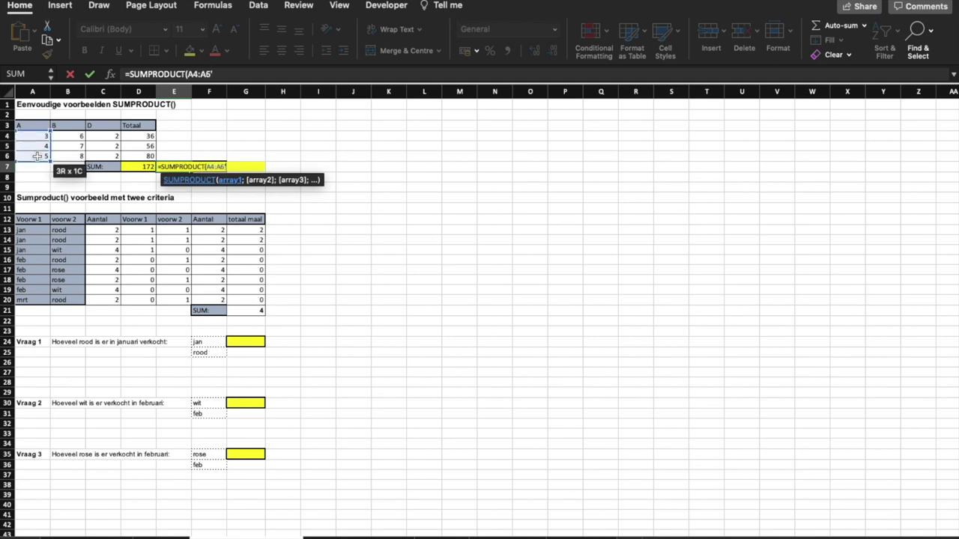
{"action": "mouse_move", "coordinate": [67, 135]}
{"action": "left_mouse_down"}
{"action": "mouse_move", "coordinate": [66, 155]}
{"action": "mouse_move", "coordinate": [114, 157]}
{"action": "left_mouse_up"}
{"action": "type", "text": ";"}
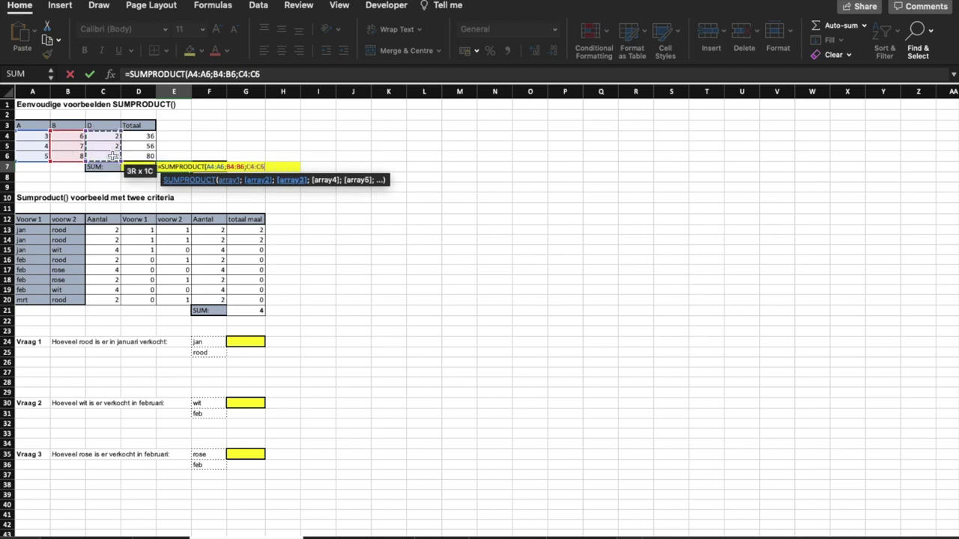
{"action": "key", "text": "Return"}
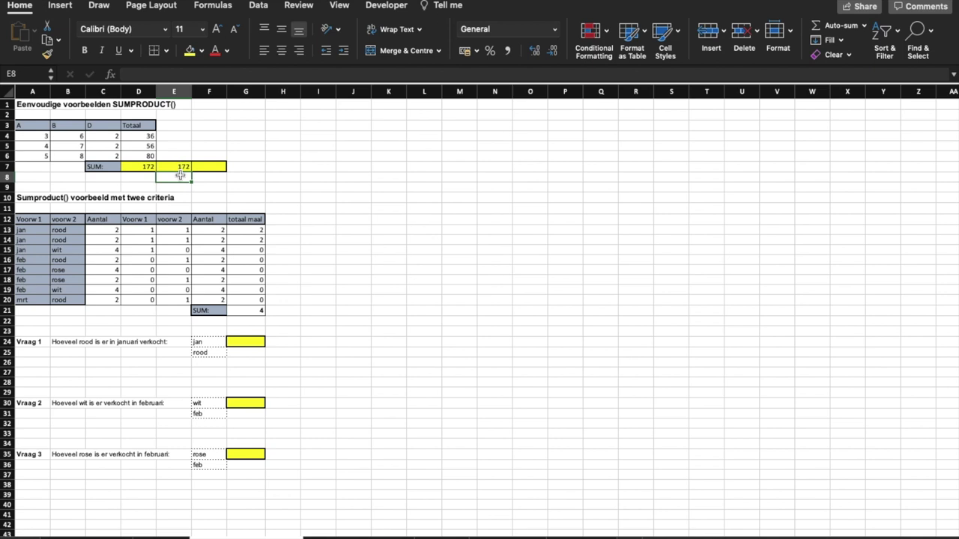
{"action": "double_click", "coordinate": [243, 340]}
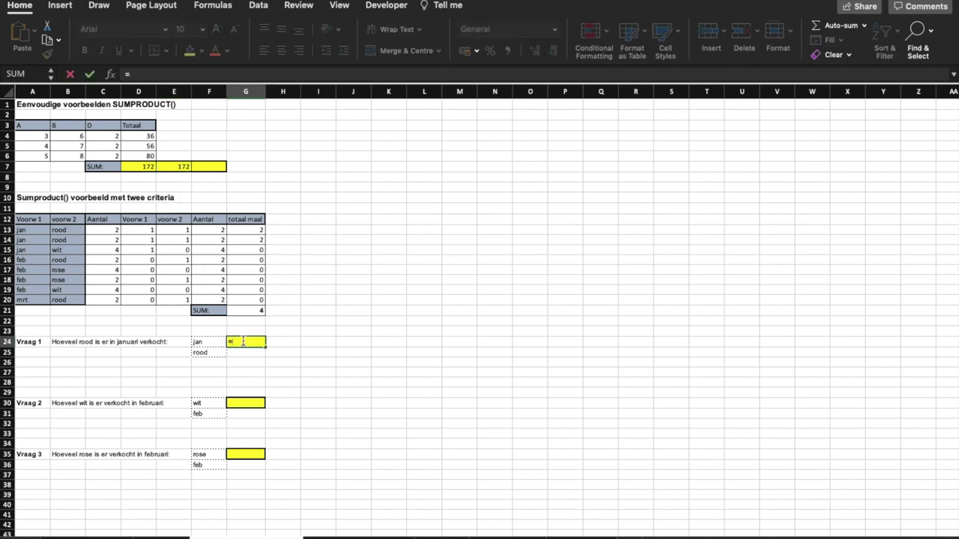
Enter =SUMPRODUCT((A13:A20=F24)*(B13:B20=F25)*C13:C20) in G24 to count rood sold in jan (4).
{"action": "type", "text": "sumpr"}
{"action": "double_click", "coordinate": [255, 366]}
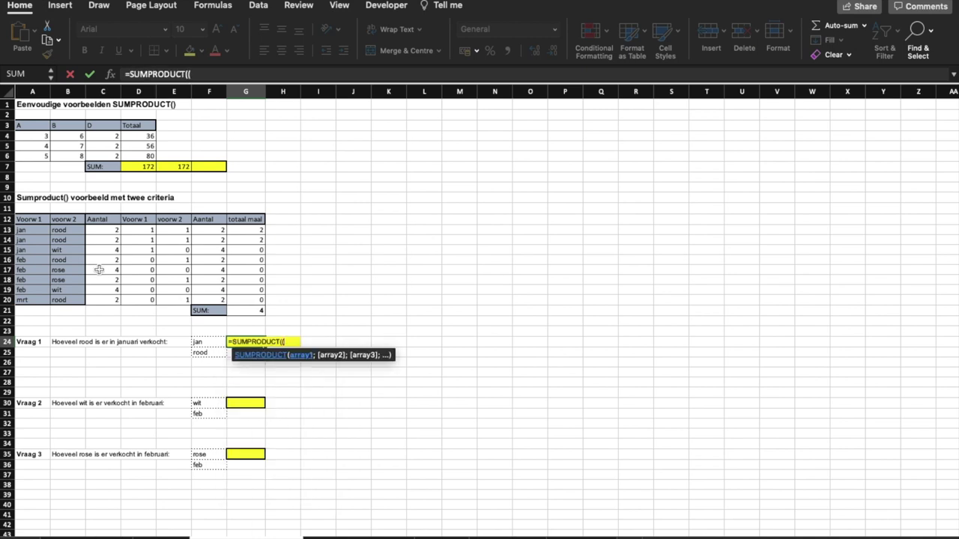
{"action": "left_click_drag", "start_coordinate": [29, 230], "coordinate": [34, 296]}
{"action": "type", "text": "="}
{"action": "left_click", "coordinate": [195, 343]}
{"action": "type", "text": ")*("}
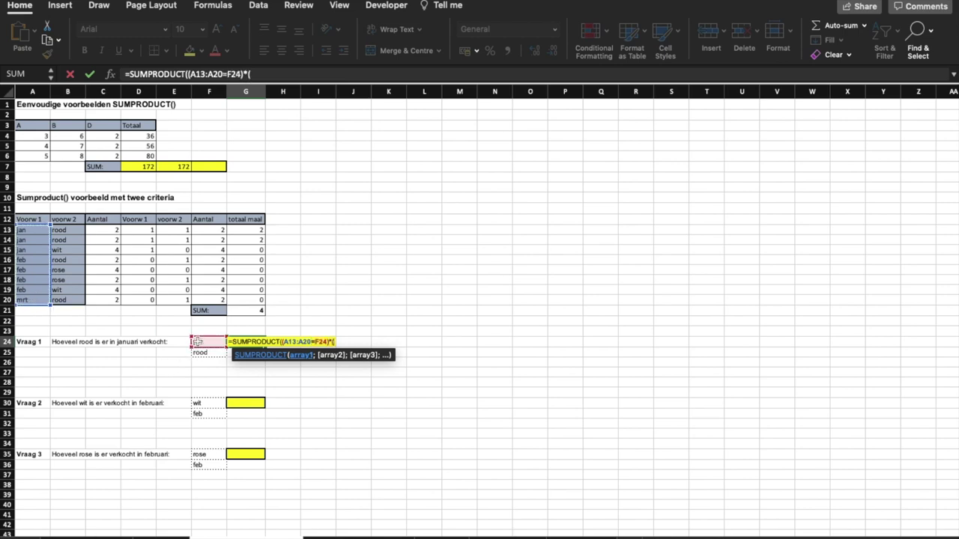
{"action": "left_click_drag", "start_coordinate": [66, 230], "coordinate": [72, 299]}
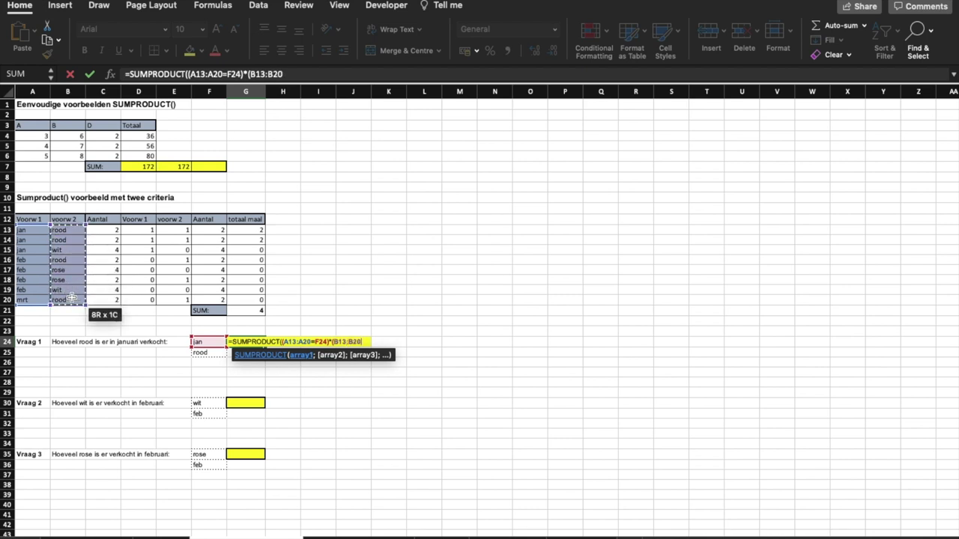
{"action": "type", "text": "="}
{"action": "left_click", "coordinate": [199, 352]}
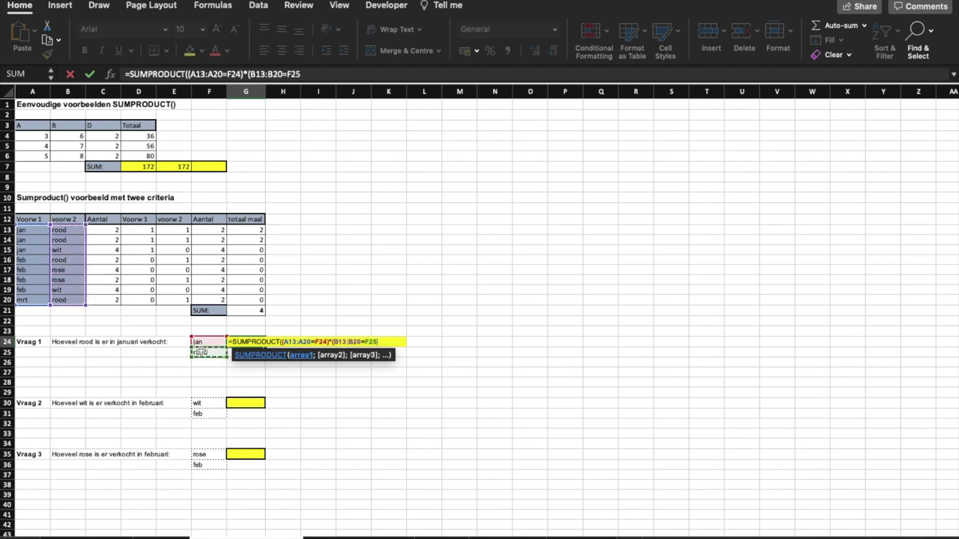
{"action": "type", "text": ")*"}
{"action": "left_click_drag", "start_coordinate": [113, 232], "coordinate": [111, 301]}
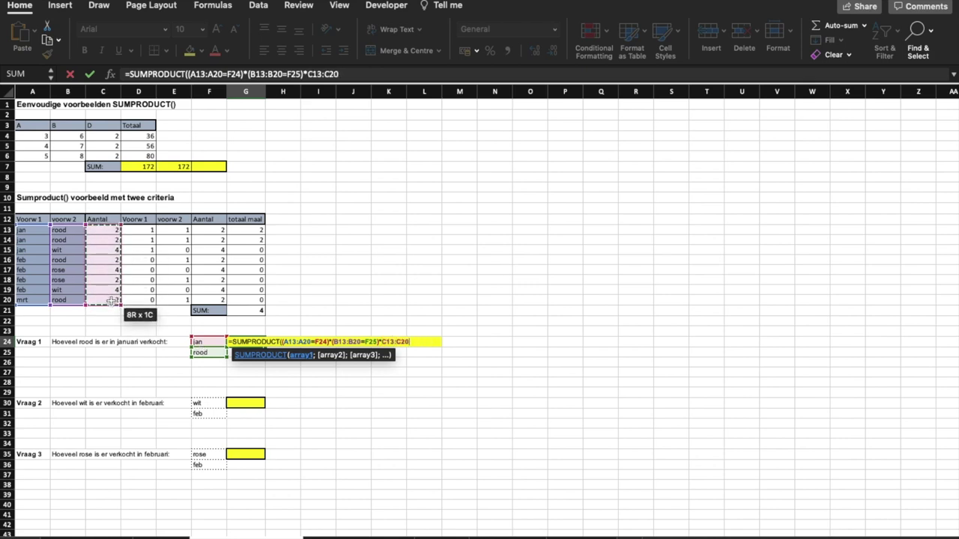
{"action": "key", "text": "Return"}
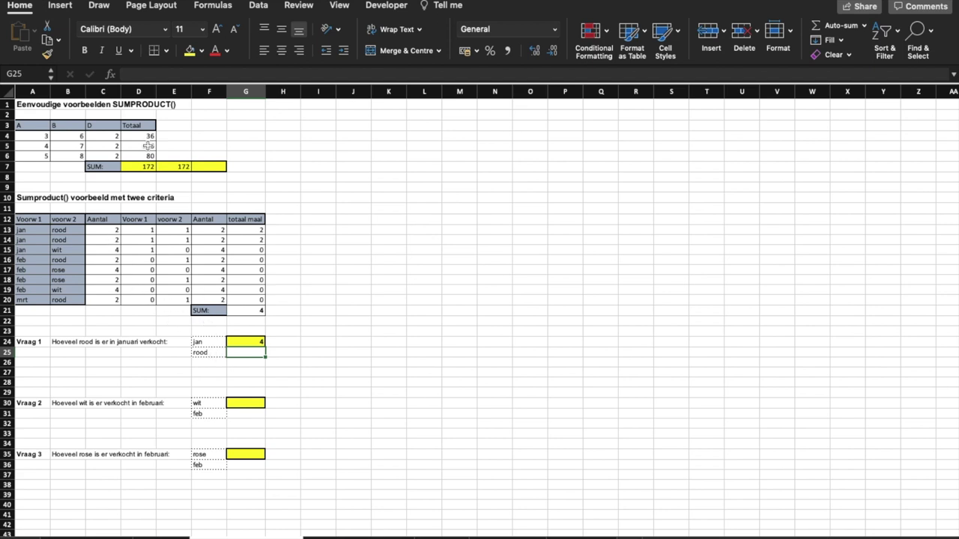
{"action": "double_click", "coordinate": [243, 341]}
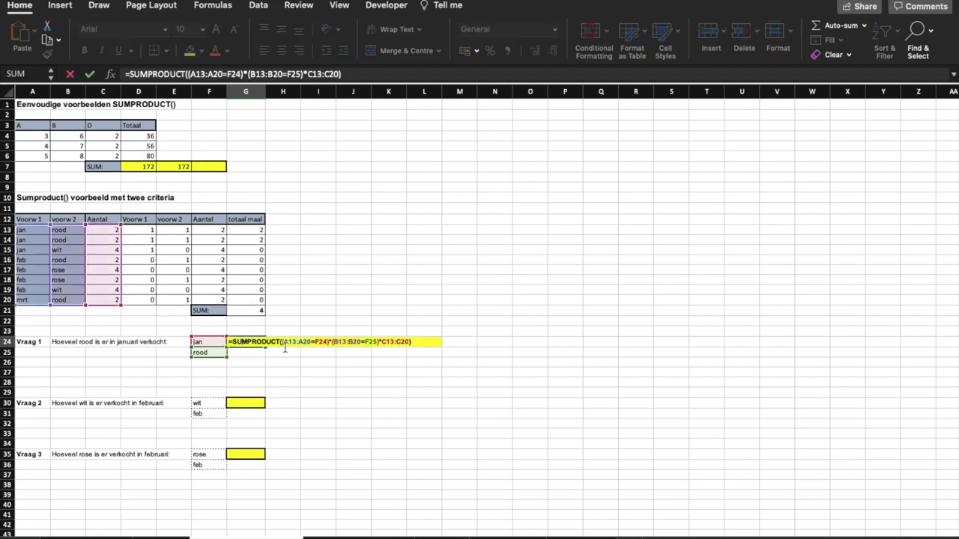
{"action": "left_click", "coordinate": [264, 342]}
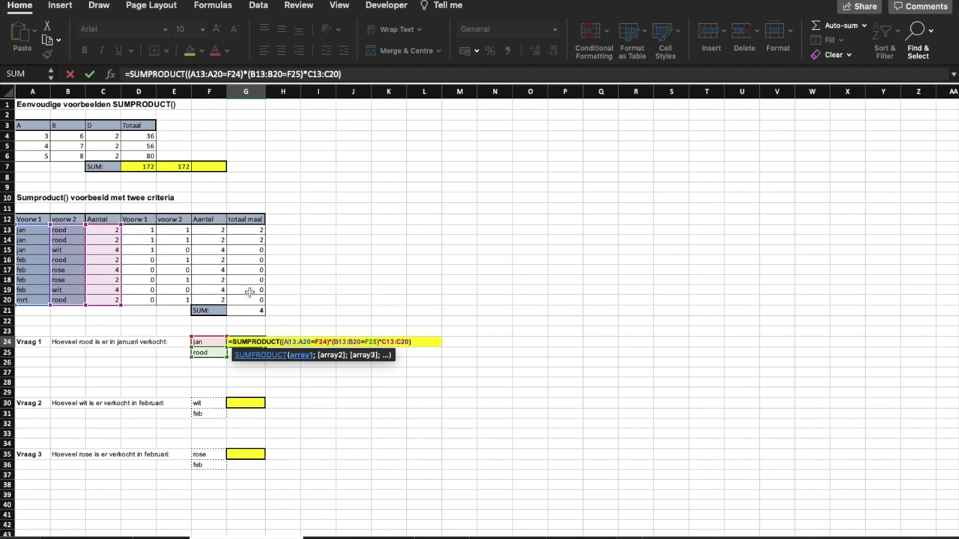
{"action": "left_click", "coordinate": [412, 343]}
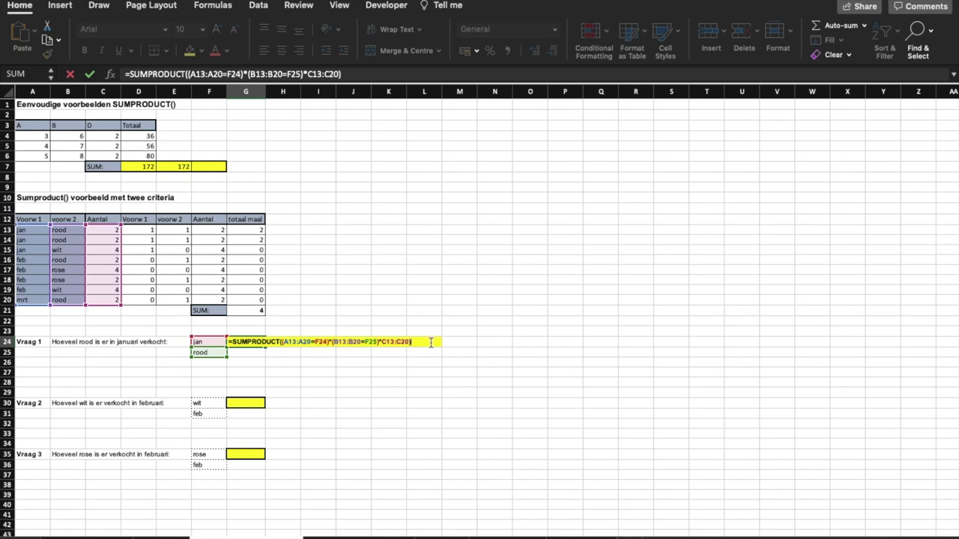
{"action": "key", "text": "Return"}
{"action": "left_click", "coordinate": [252, 403]}
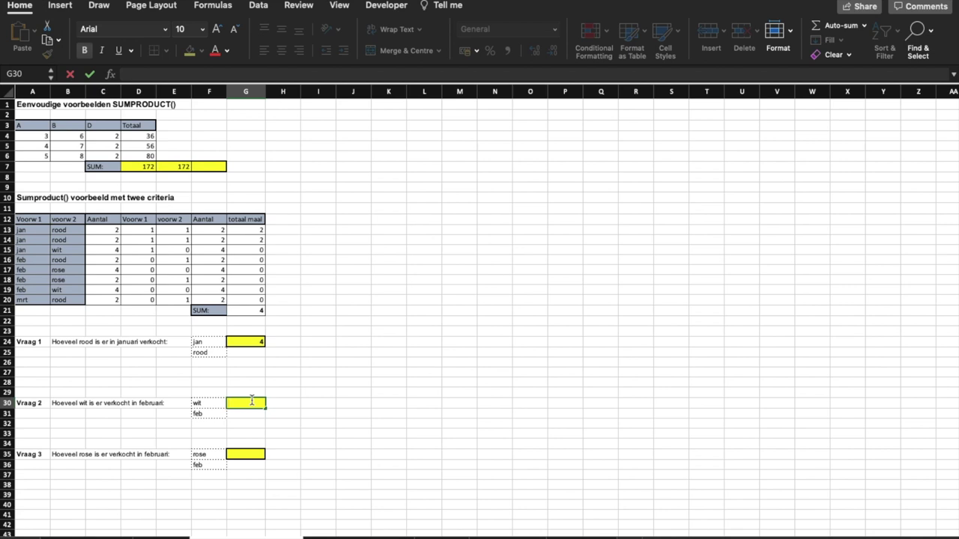
Start the Vraag 2 SUMPRODUCT in G30, comparing months A13:A20 with feb in F31.
{"action": "type", "text": "=sumpr"}
{"action": "double_click", "coordinate": [255, 430]}
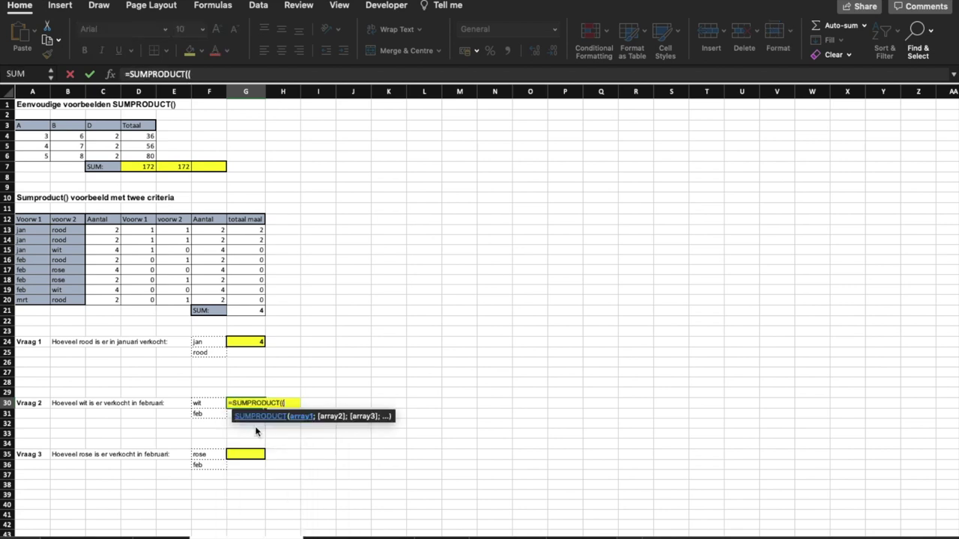
{"action": "left_click_drag", "start_coordinate": [30, 230], "coordinate": [28, 299]}
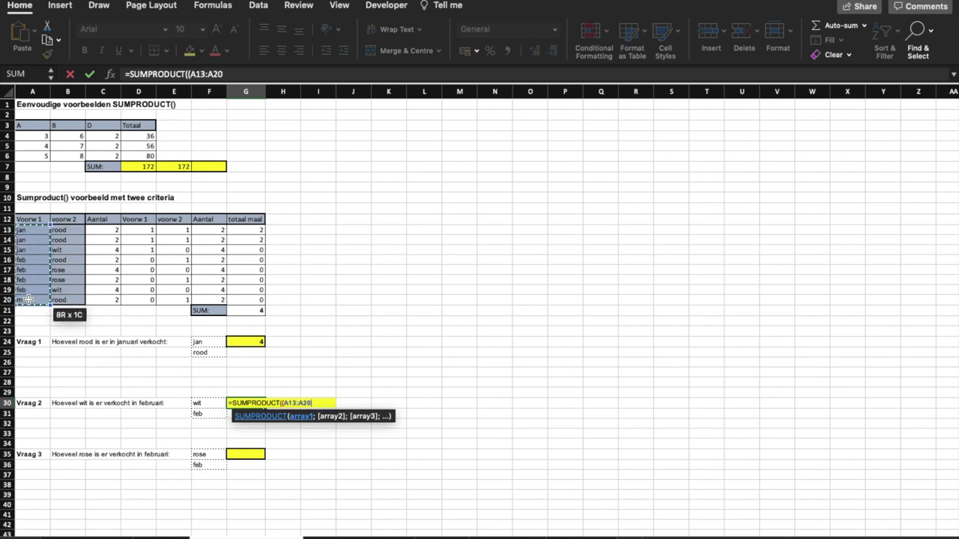
{"action": "type", "text": "="}
{"action": "left_click", "coordinate": [197, 413]}
{"action": "type", "text": ")*("}
Add colours B13:B20 equal to wit in F30, times quantities C13:C20, giving 4.
{"action": "left_click_drag", "start_coordinate": [75, 230], "coordinate": [75, 300]}
{"action": "type", "text": "="}
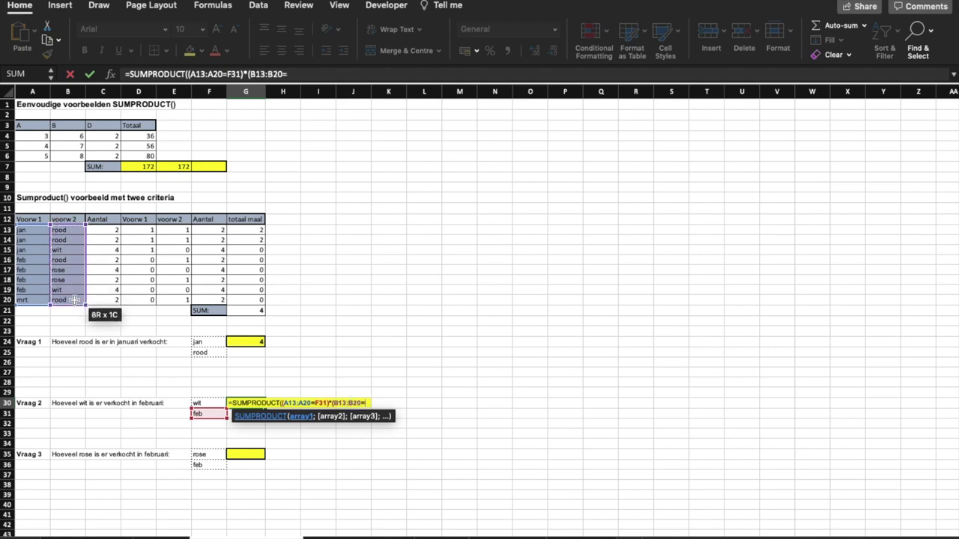
{"action": "left_click", "coordinate": [202, 393]}
{"action": "left_click", "coordinate": [201, 402]}
{"action": "type", "text": ")"}
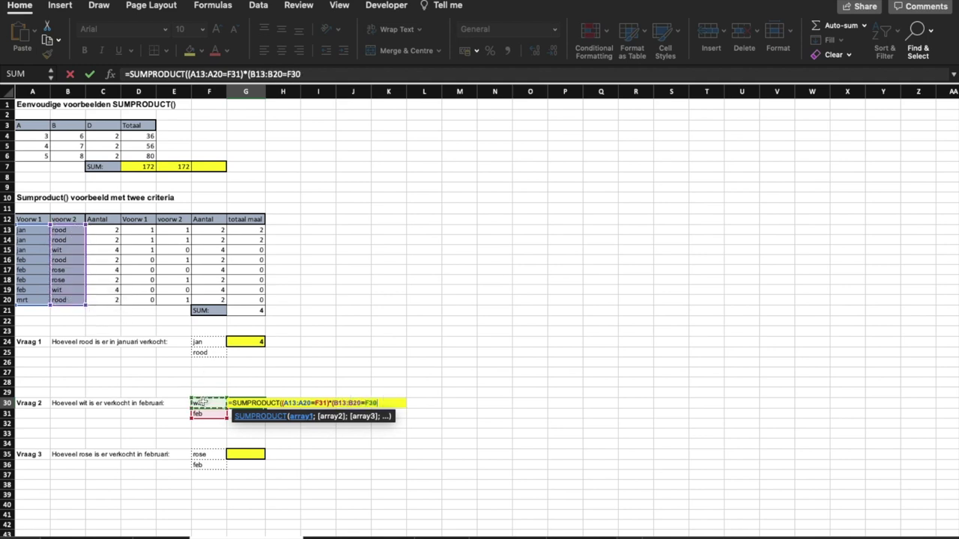
{"action": "type", "text": "*"}
{"action": "left_click_drag", "start_coordinate": [105, 230], "coordinate": [105, 299]}
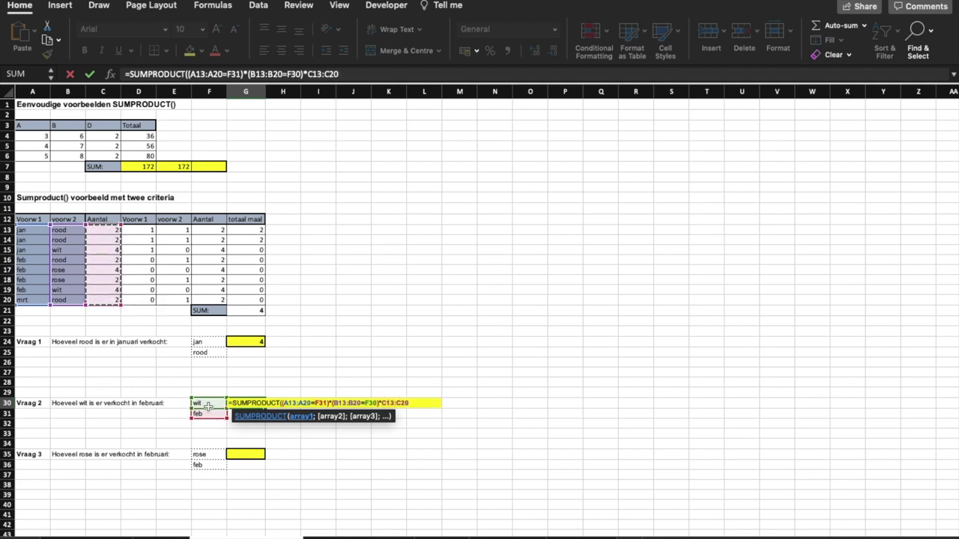
{"action": "key", "text": "Return"}
{"action": "left_click", "coordinate": [237, 454]}
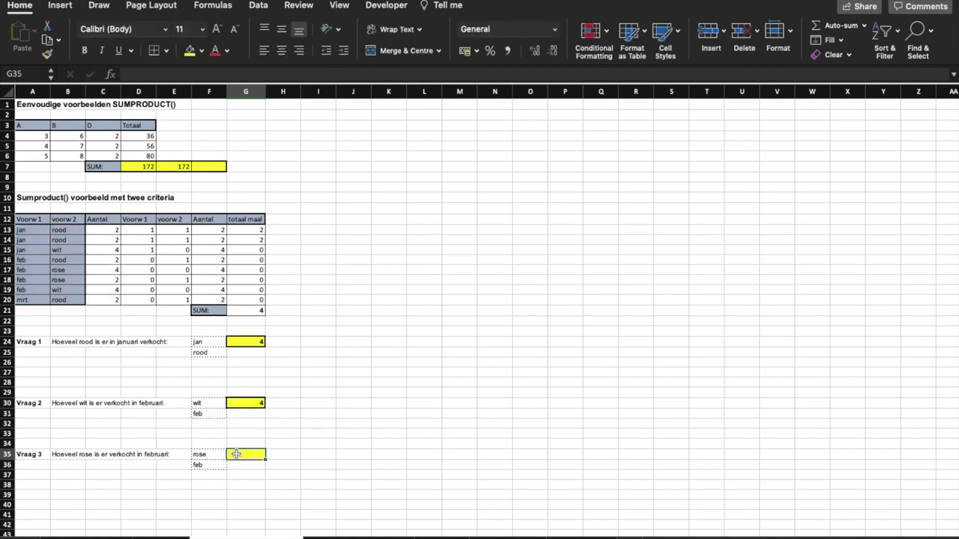
Start the Vraag 3 SUMPRODUCT in G35, comparing months A13:A20 with feb in F36.
{"action": "type", "text": "=sumpr"}
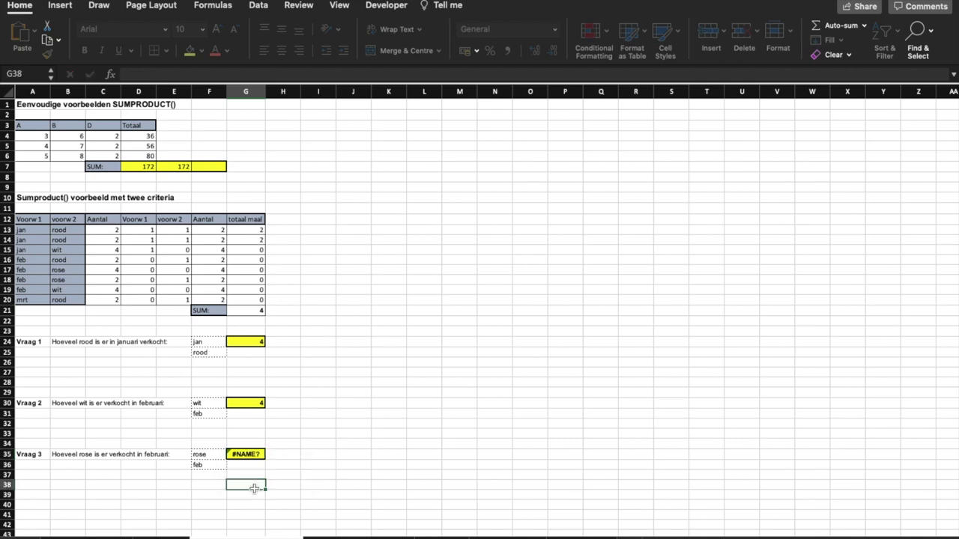
{"action": "type", "text": "ppr"}
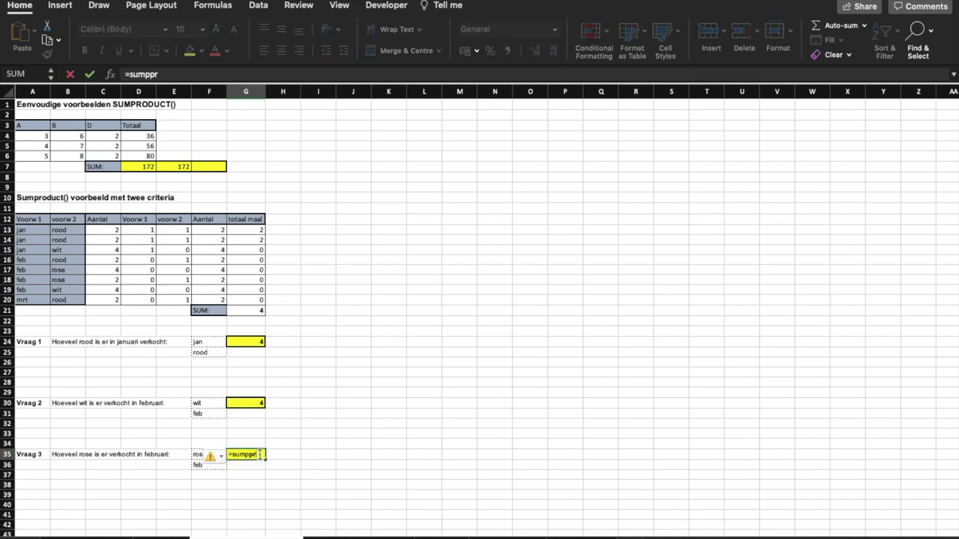
{"action": "key", "text": "BackSpace"}
{"action": "key", "text": "BackSpace"}
{"action": "type", "text": "p"}
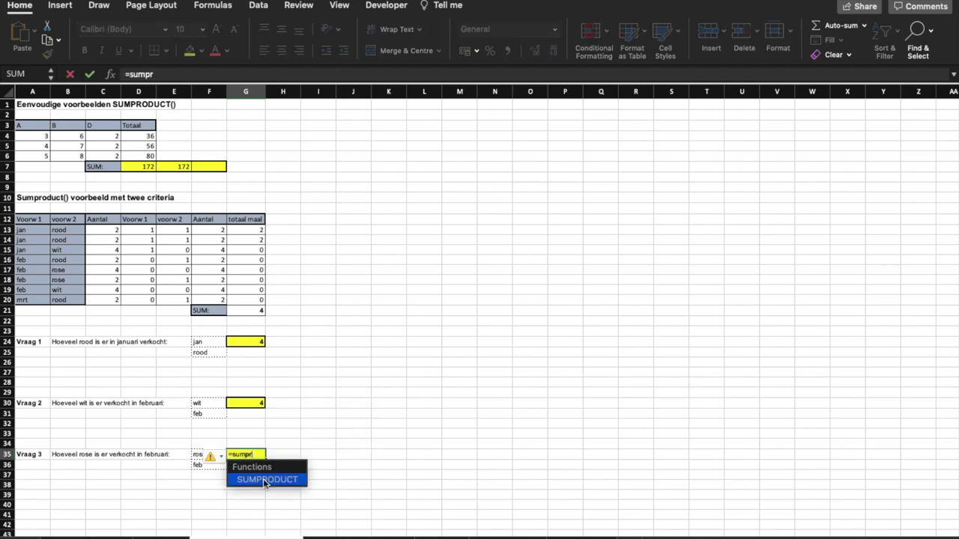
{"action": "double_click", "coordinate": [264, 484]}
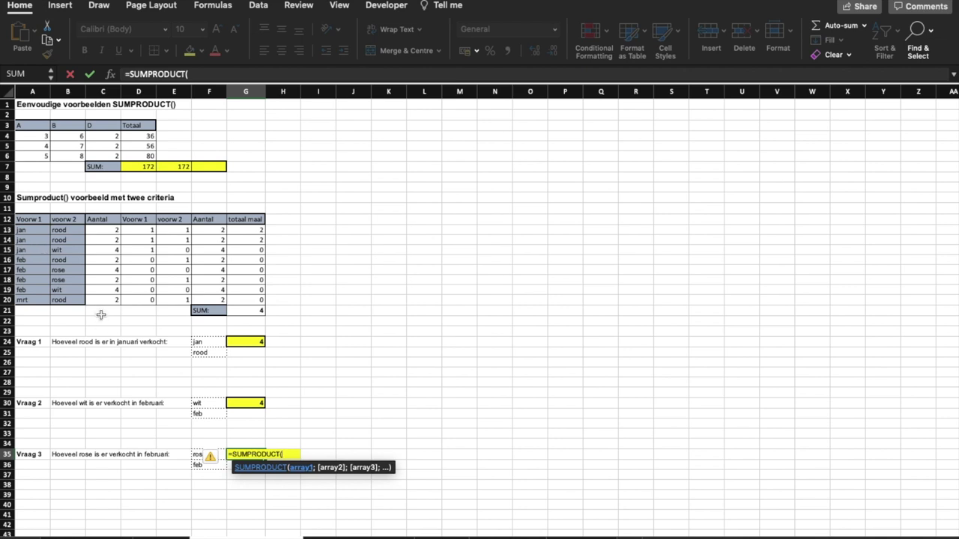
{"action": "left_click_drag", "start_coordinate": [27, 234], "coordinate": [28, 300]}
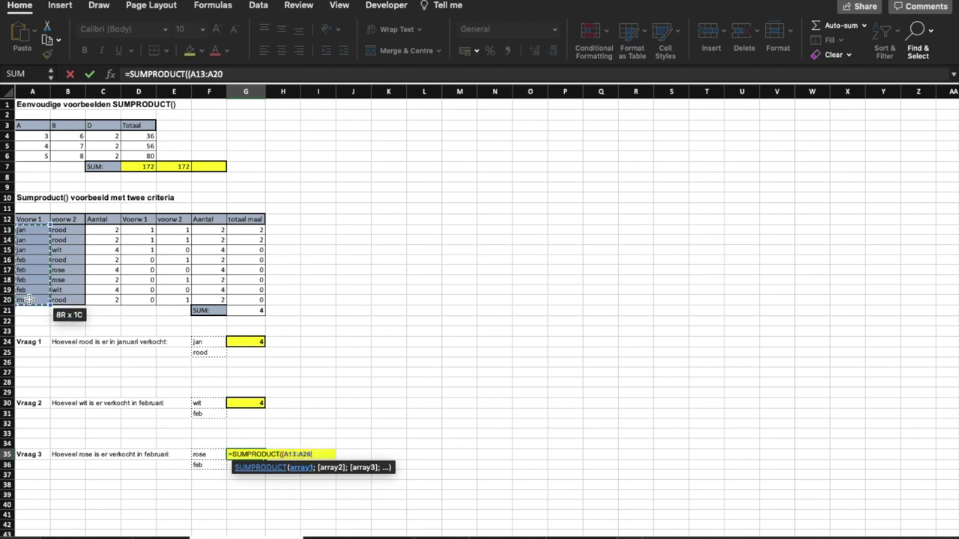
{"action": "type", "text": "="}
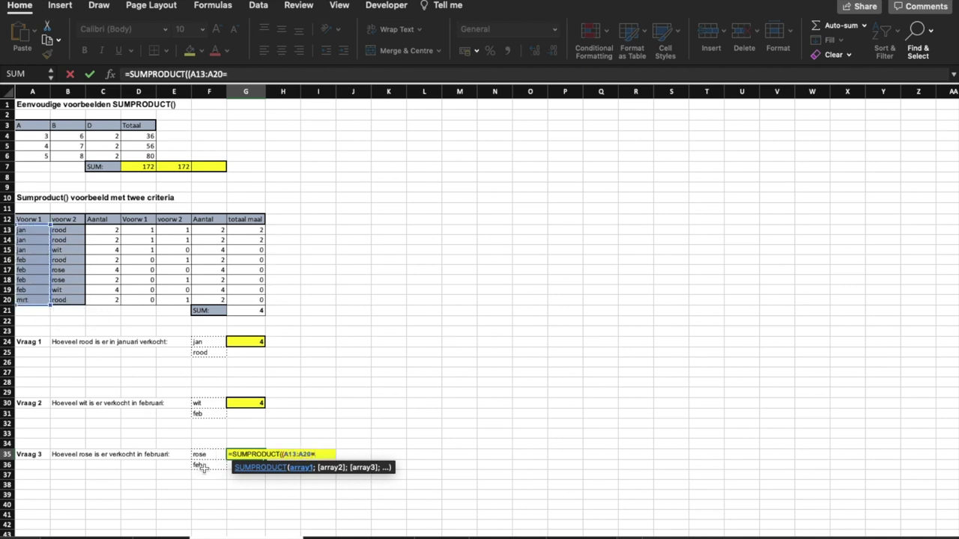
{"action": "left_click", "coordinate": [203, 465]}
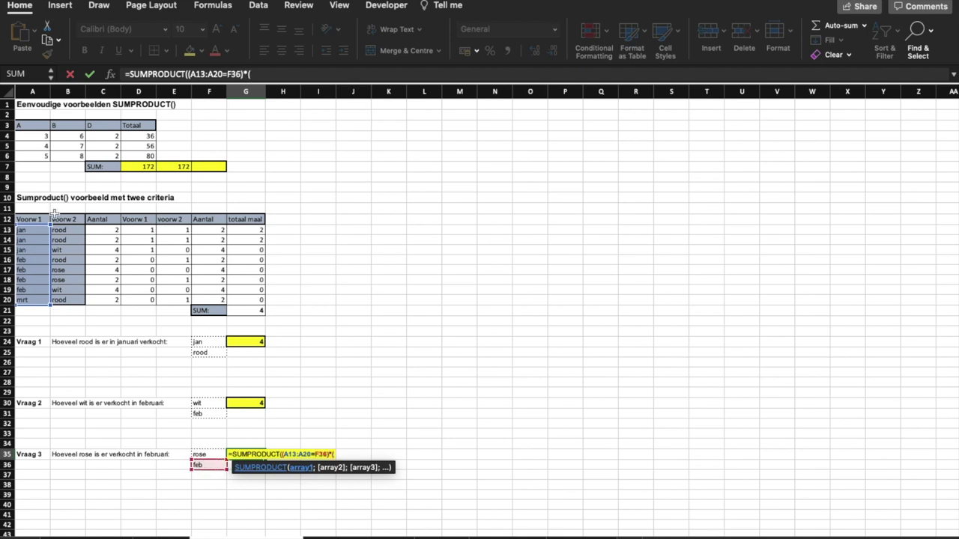
Add colours B13:B20 equal to rose in F35, times quantities C13:C20 (6), then open the apple-varieties sheet.
{"action": "left_click_drag", "start_coordinate": [63, 230], "coordinate": [65, 298]}
{"action": "type", "text": "="}
{"action": "left_click", "coordinate": [208, 452]}
{"action": "type", "text": ")*"}
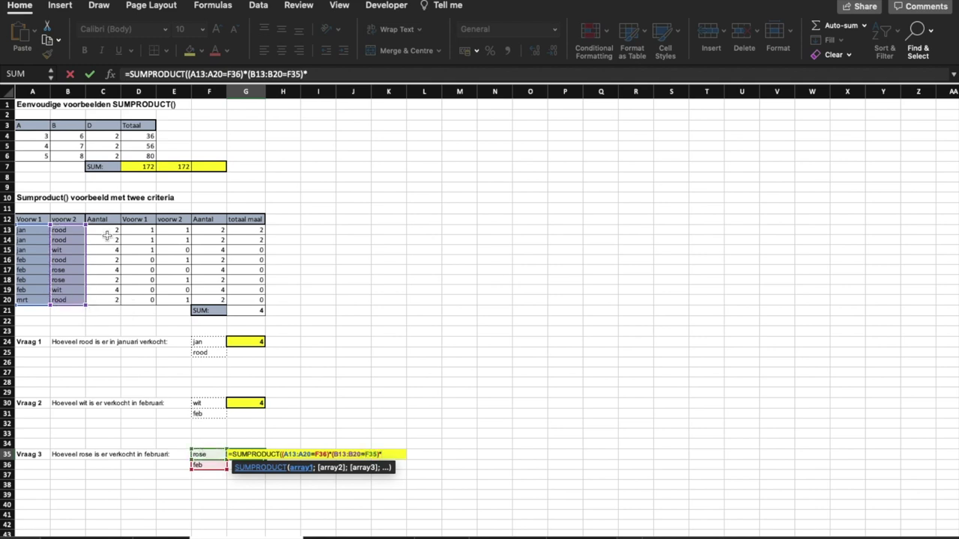
{"action": "left_click_drag", "start_coordinate": [105, 230], "coordinate": [108, 300]}
{"action": "key", "text": "Return"}
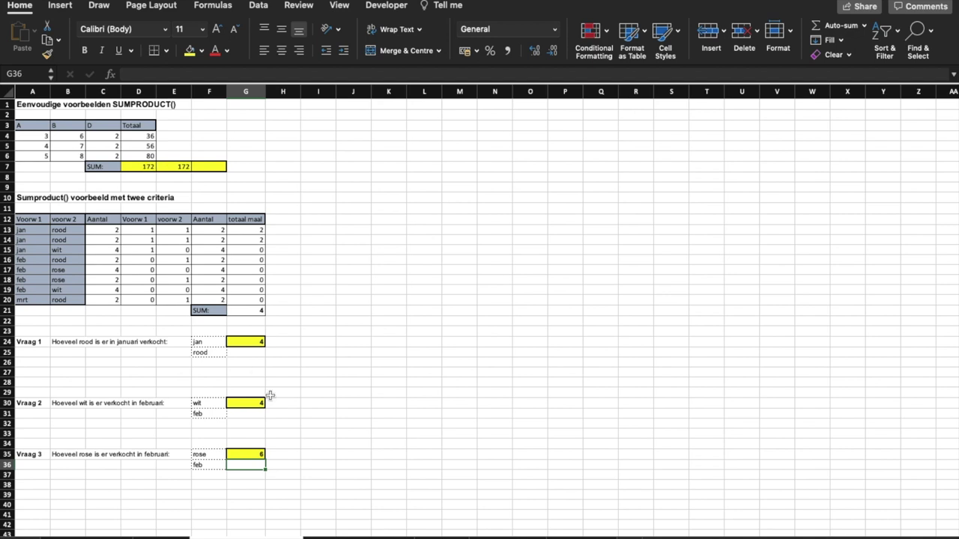
{"action": "left_click", "coordinate": [360, 537]}
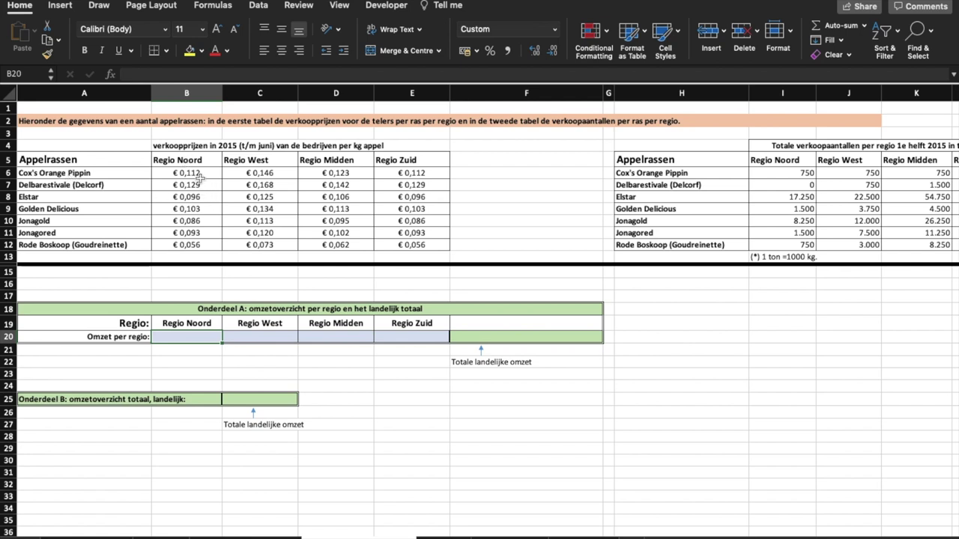
Enter =SUMPRODUCT(PrijsN*AantalN)*1000 in B20 for Regio Noord, showing € 2.785.500.
{"action": "type", "text": "="}
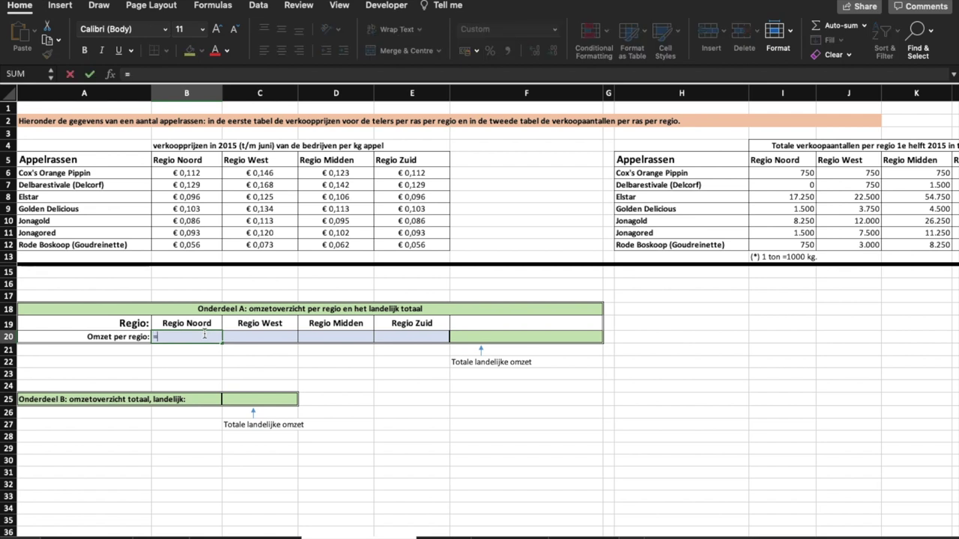
{"action": "type", "text": "sumpr"}
{"action": "double_click", "coordinate": [203, 363]}
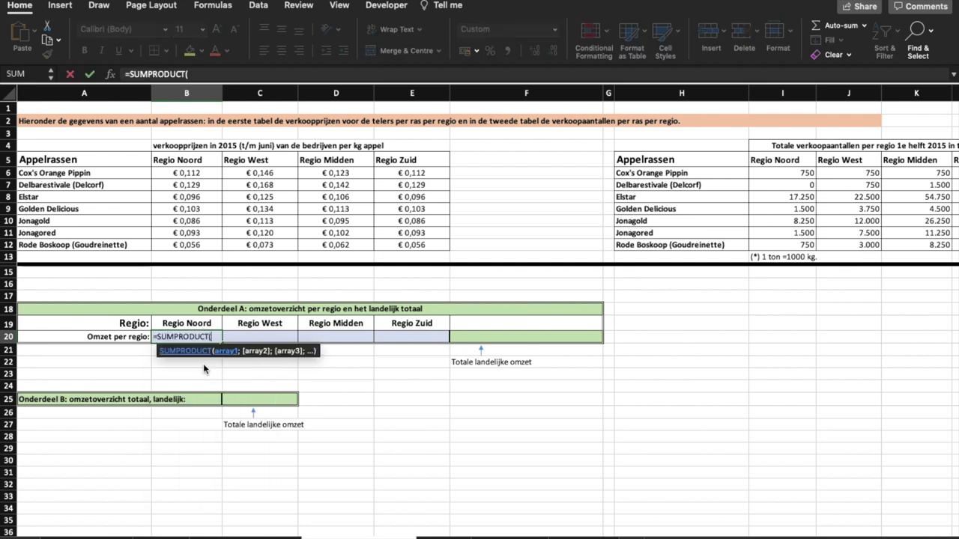
{"action": "left_click_drag", "start_coordinate": [186, 173], "coordinate": [187, 244]}
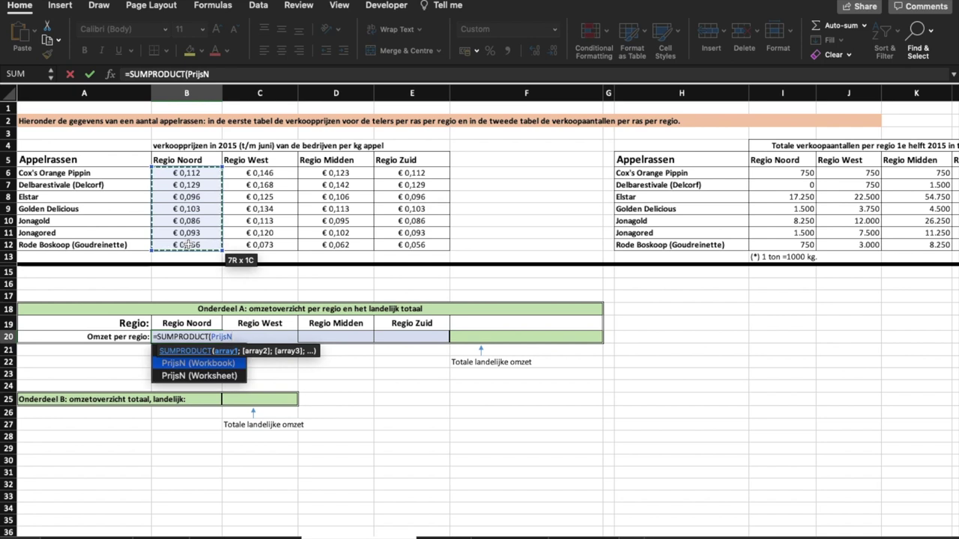
{"action": "type", "text": "*"}
{"action": "left_click_drag", "start_coordinate": [781, 173], "coordinate": [782, 248]}
{"action": "type", "text": ")8"}
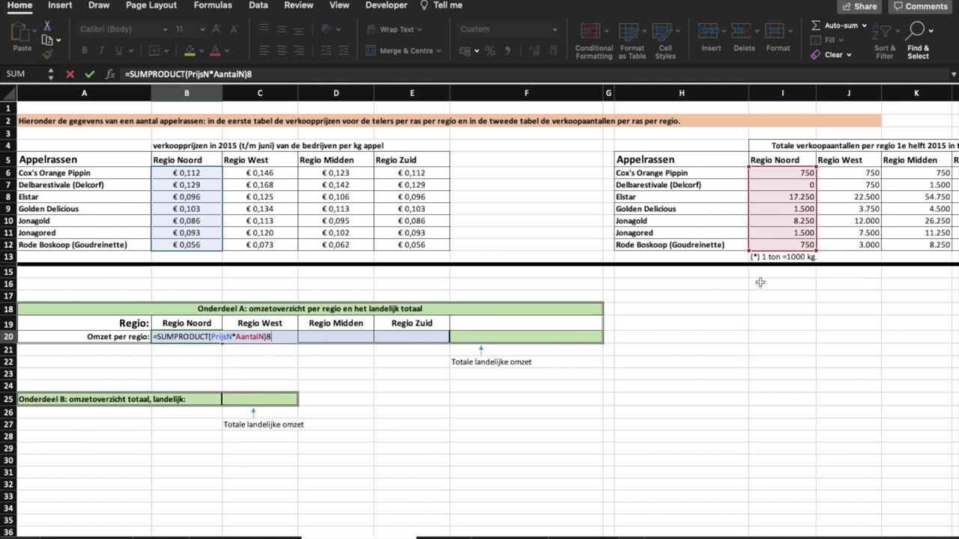
{"action": "key", "text": "BackSpace"}
{"action": "type", "text": "*1000"}
{"action": "key", "text": "Return"}
{"action": "left_click", "coordinate": [270, 336]}
{"action": "type", "text": "="}
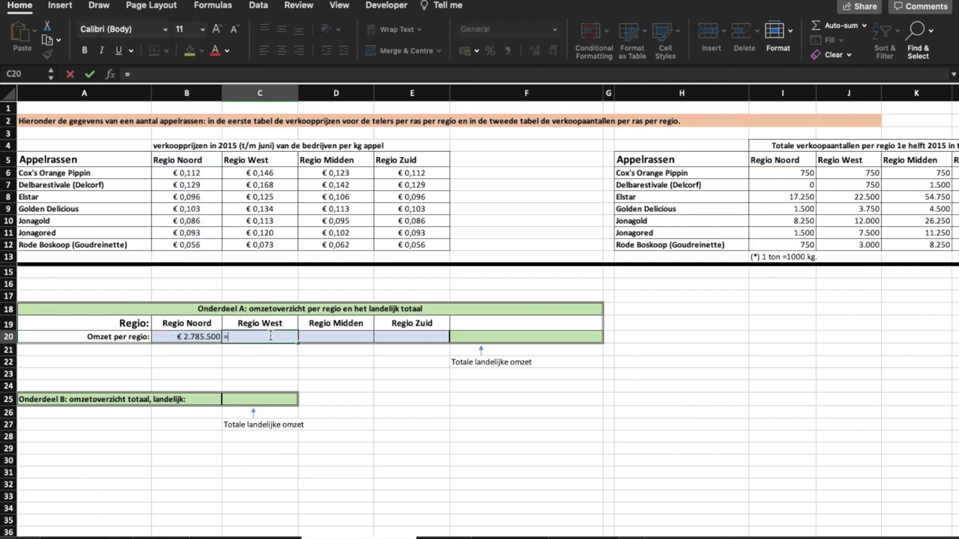
{"action": "type", "text": "sumpr"}
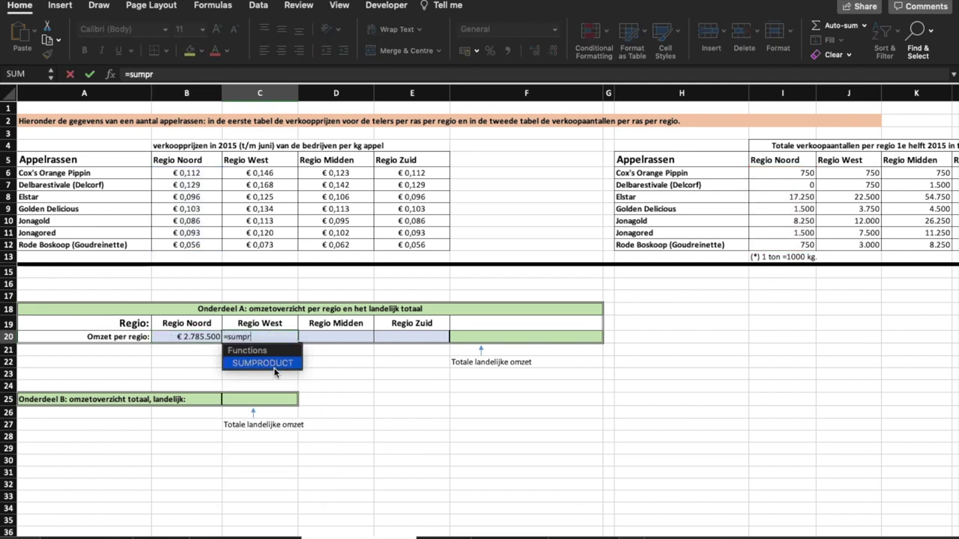
Complete C20 as =SUMPRODUCT(PrijsW*AantalW)*1000 for Regio West, giving € 6.025.500.
{"action": "double_click", "coordinate": [274, 363]}
{"action": "left_click_drag", "start_coordinate": [270, 173], "coordinate": [266, 245]}
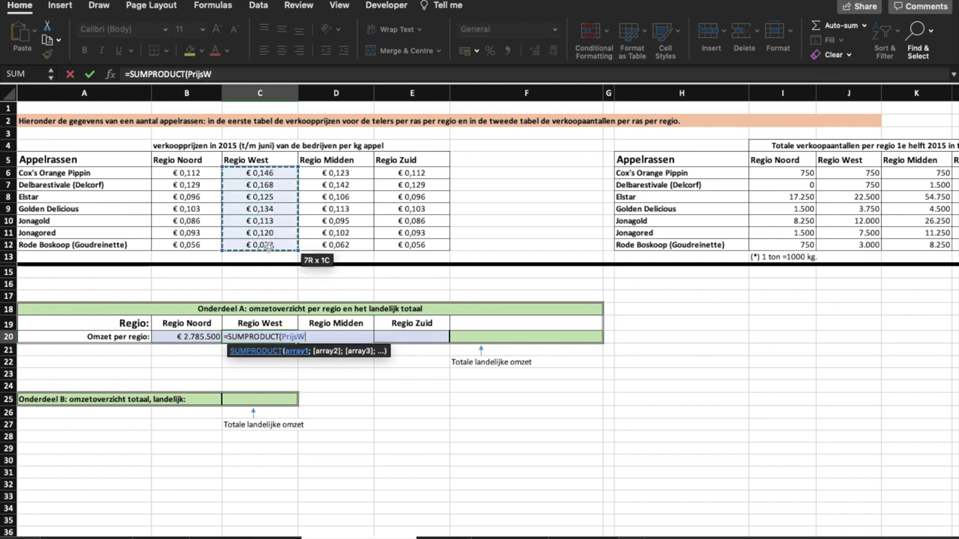
{"action": "type", "text": "*"}
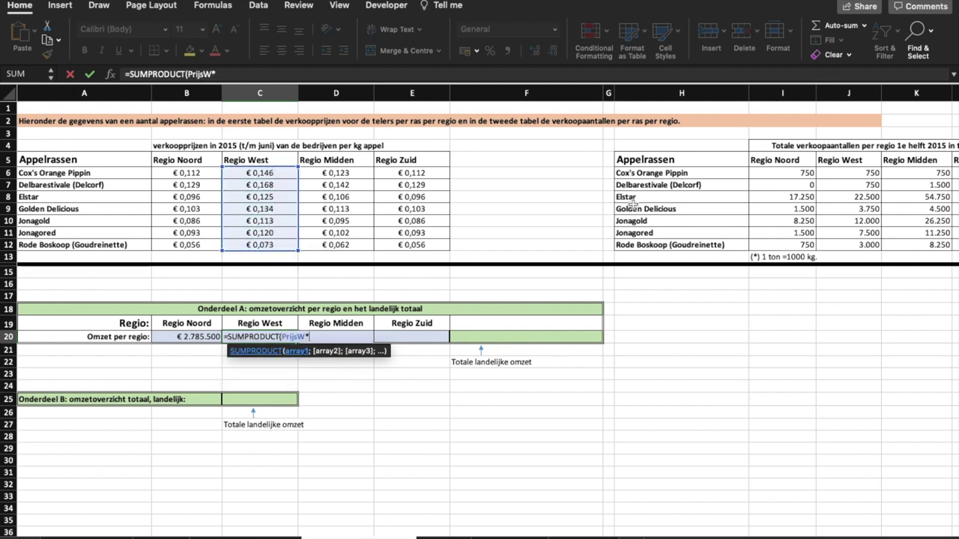
{"action": "left_click_drag", "start_coordinate": [835, 174], "coordinate": [841, 247]}
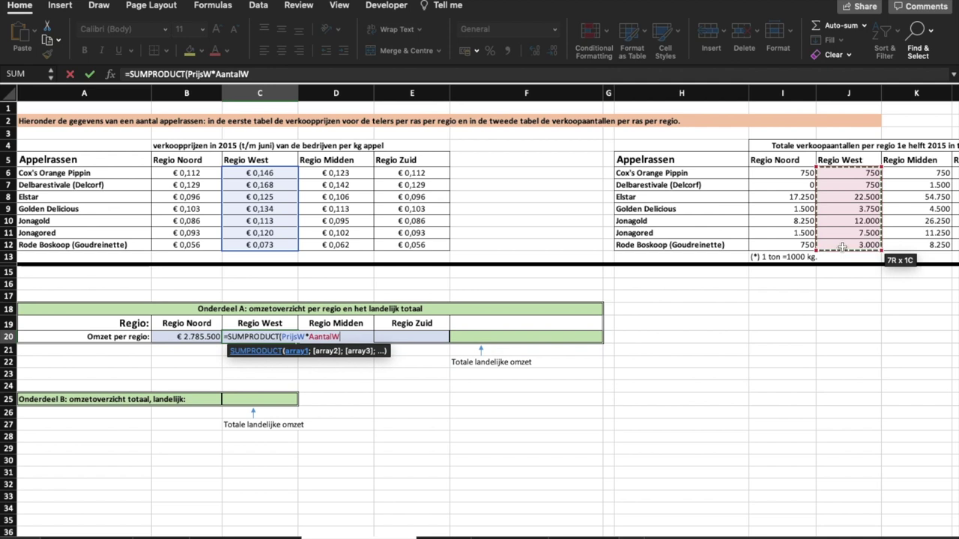
{"action": "type", "text": ")*"}
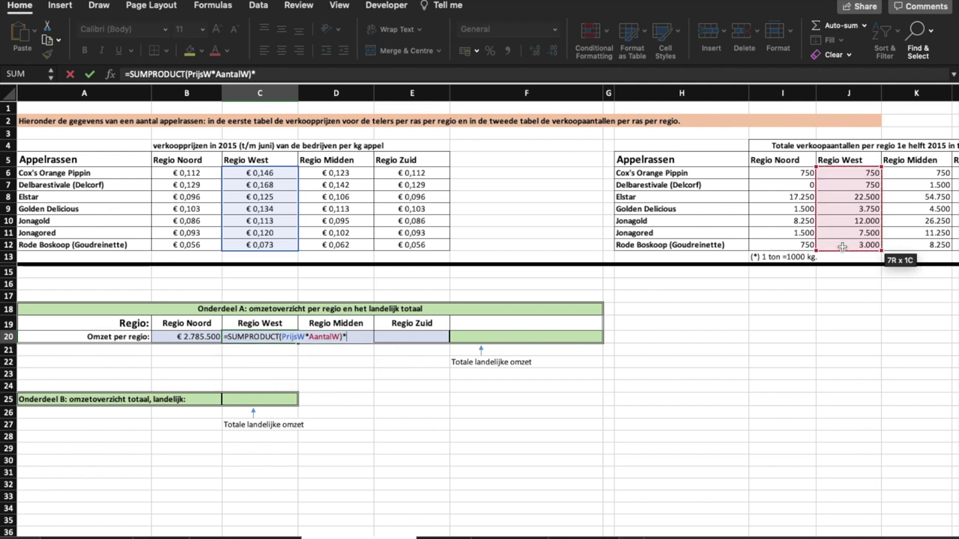
{"action": "key", "text": "Return"}
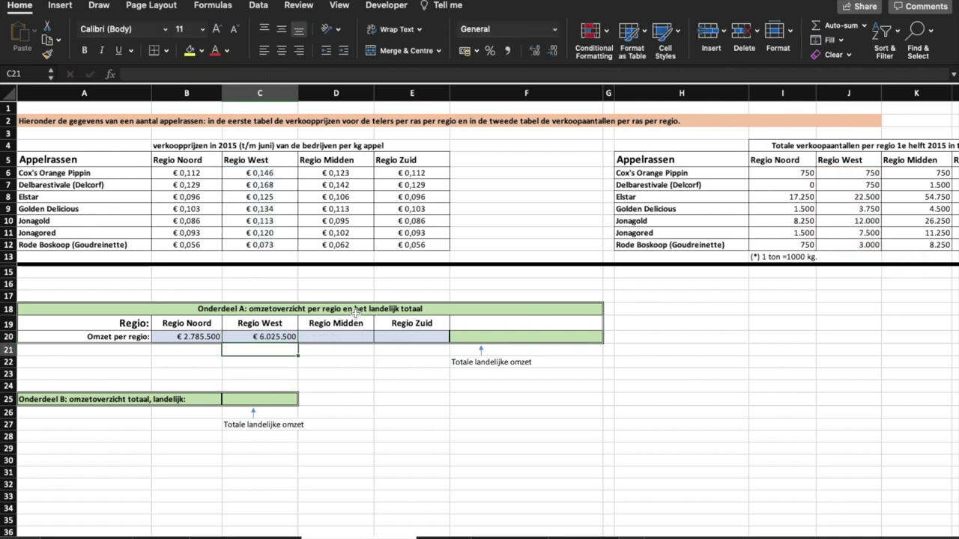
Calculate the Regio Midden revenue as SUMPRODUCT of PrijsM and AantalM, showing € 10.770.000.
{"action": "double_click", "coordinate": [337, 338]}
{"action": "type", "text": "=sumpr"}
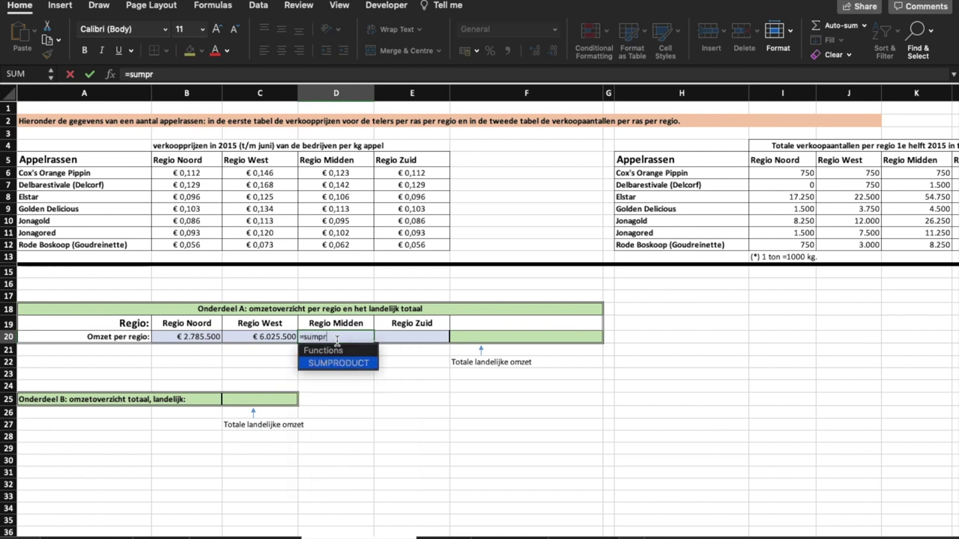
{"action": "double_click", "coordinate": [339, 357]}
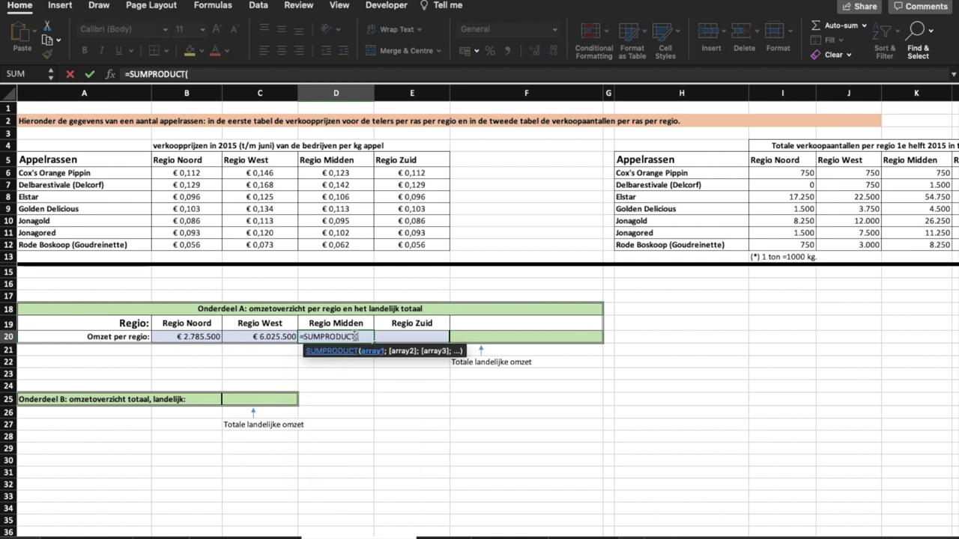
{"action": "left_click_drag", "start_coordinate": [322, 173], "coordinate": [332, 242]}
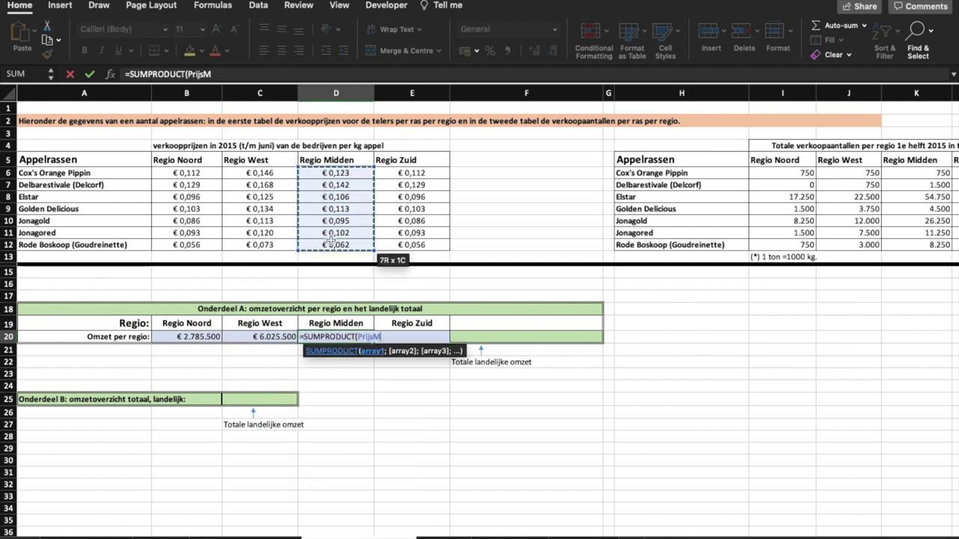
{"action": "type", "text": "*"}
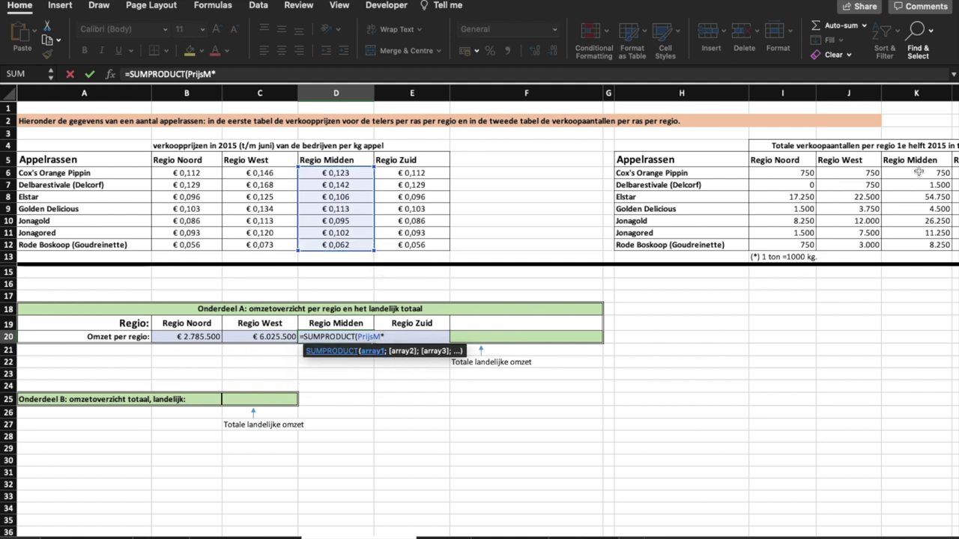
{"action": "left_click_drag", "start_coordinate": [918, 172], "coordinate": [919, 241]}
{"action": "type", "text": ")*"}
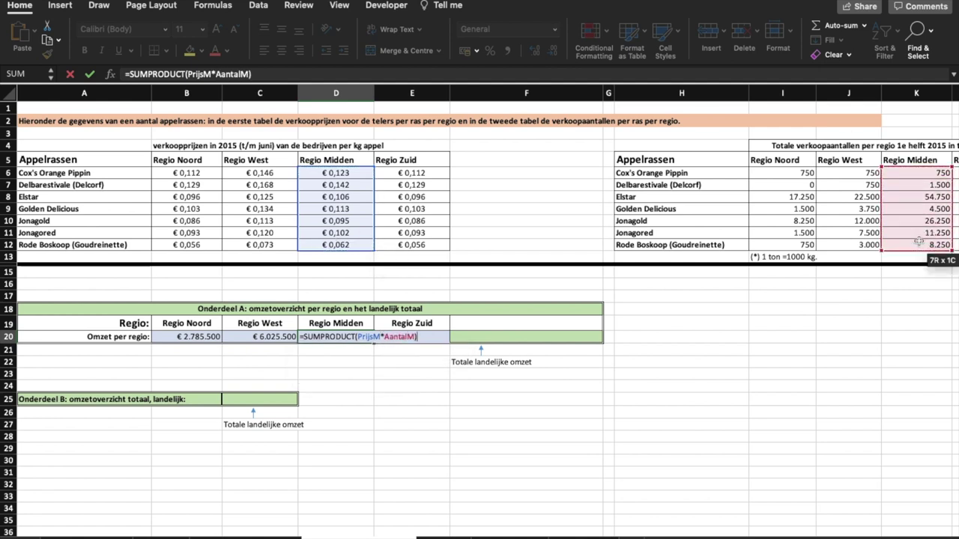
{"action": "type", "text": "1000"}
{"action": "key", "text": "Return"}
Enter =SUMPRODUCT(PrijsZ*AantalZ)*1000 in E20 for Regio Zuid, giving € 2.384.250.
{"action": "left_click", "coordinate": [426, 339]}
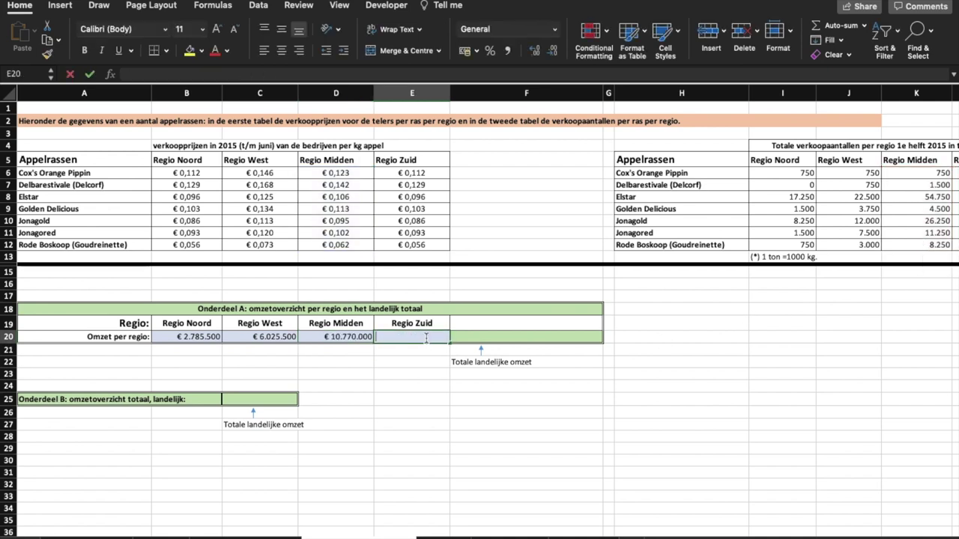
{"action": "type", "text": "=sumpr"}
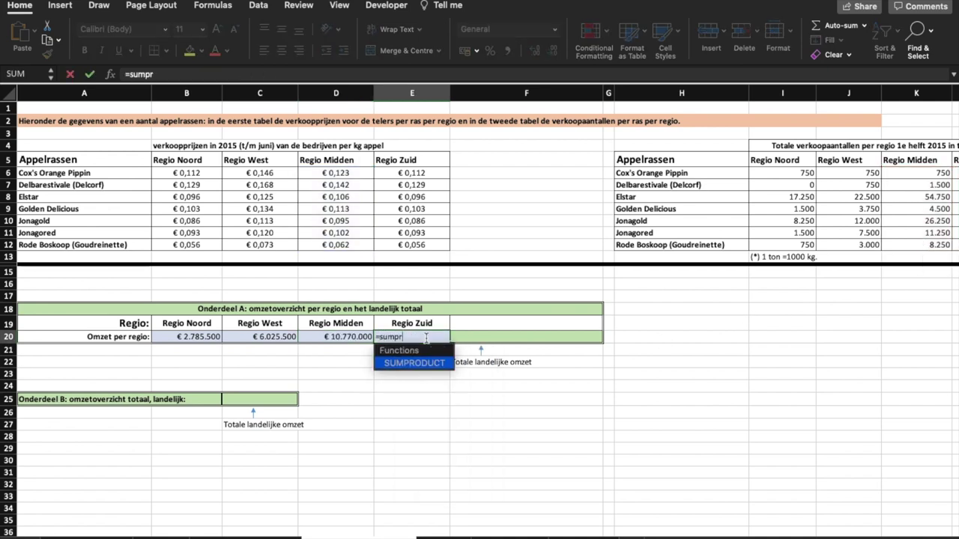
{"action": "double_click", "coordinate": [425, 362]}
{"action": "left_click_drag", "start_coordinate": [417, 172], "coordinate": [416, 245]}
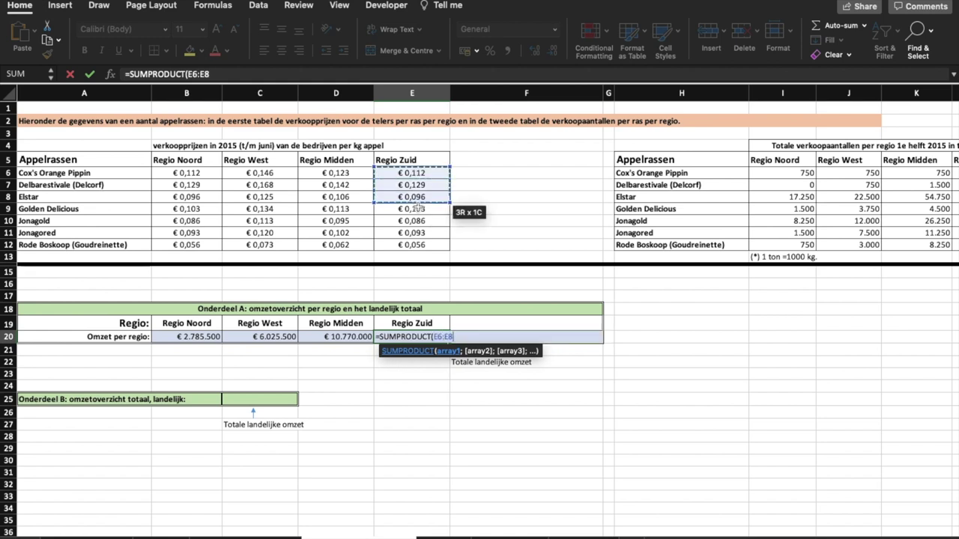
{"action": "type", "text": "*"}
{"action": "scroll", "coordinate": [804, 223], "scroll_direction": "right", "scroll_amount": 4}
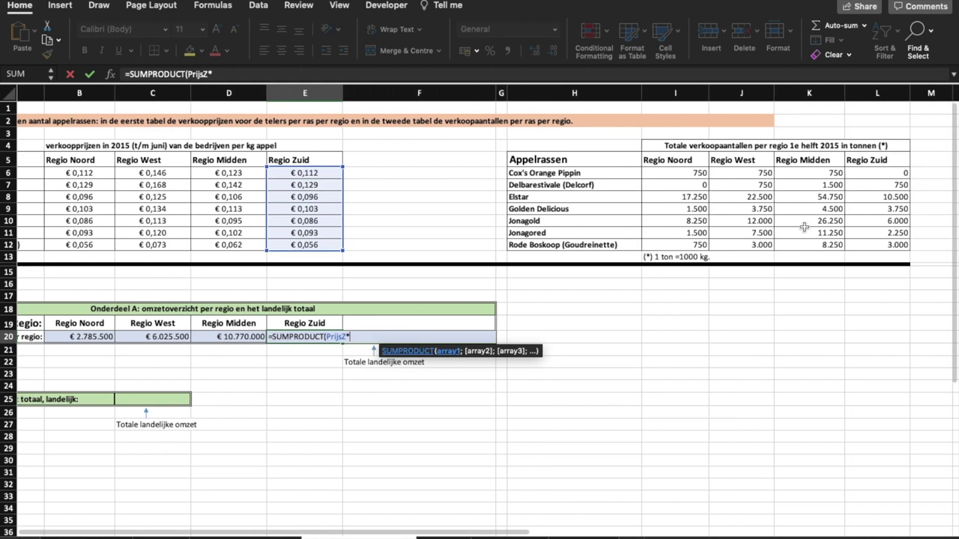
{"action": "left_click_drag", "start_coordinate": [865, 172], "coordinate": [860, 243]}
{"action": "type", "text": ")"}
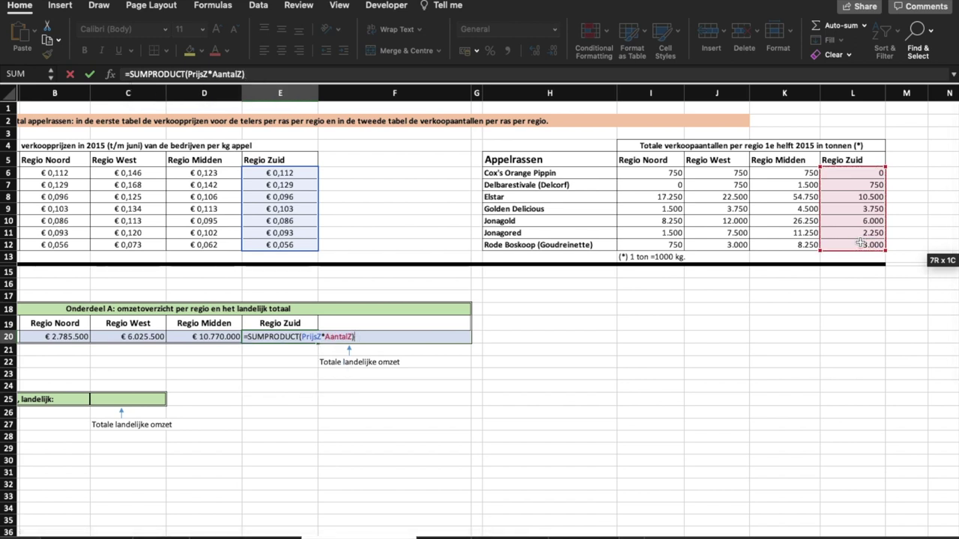
{"action": "type", "text": "*1000"}
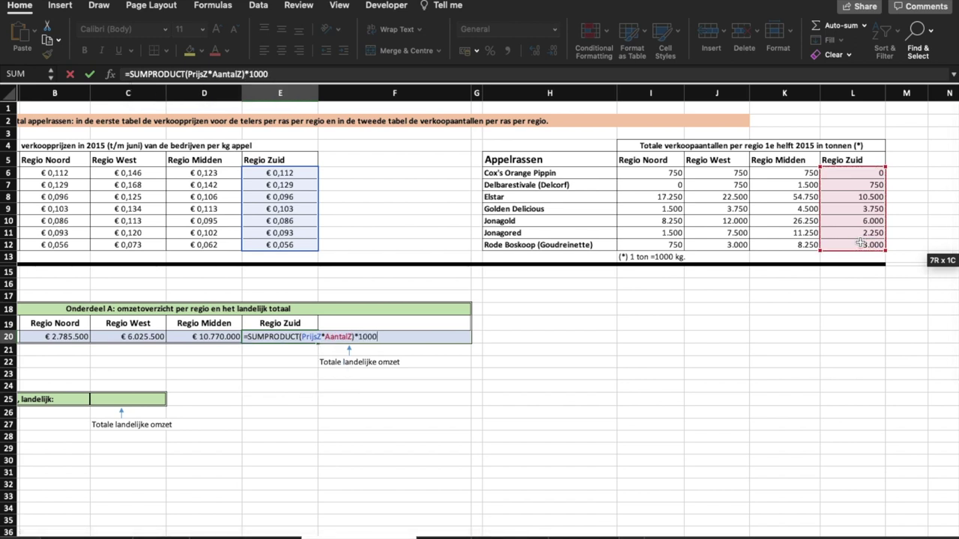
{"action": "key", "text": "Return"}
{"action": "scroll", "coordinate": [643, 253], "scroll_direction": "left", "scroll_amount": 4}
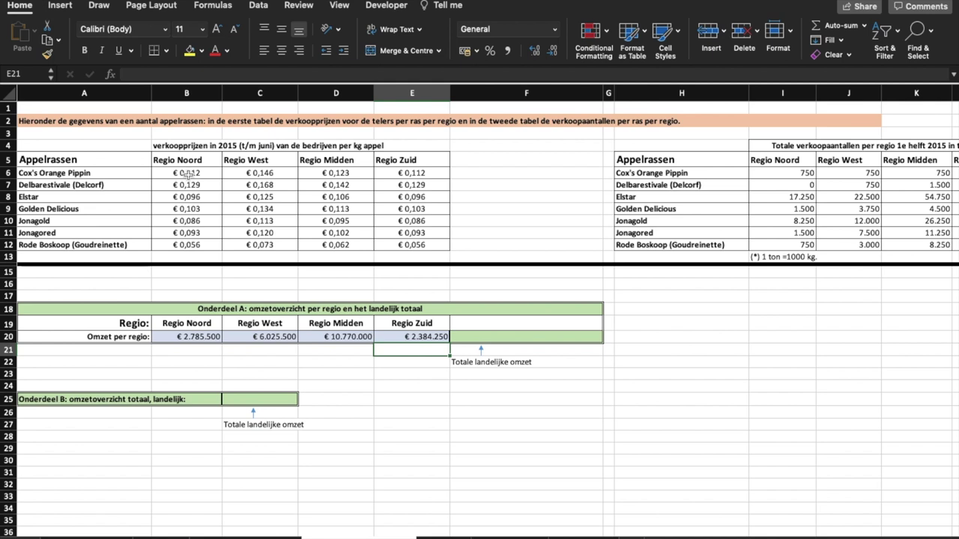
{"action": "left_click_drag", "start_coordinate": [188, 173], "coordinate": [192, 245]}
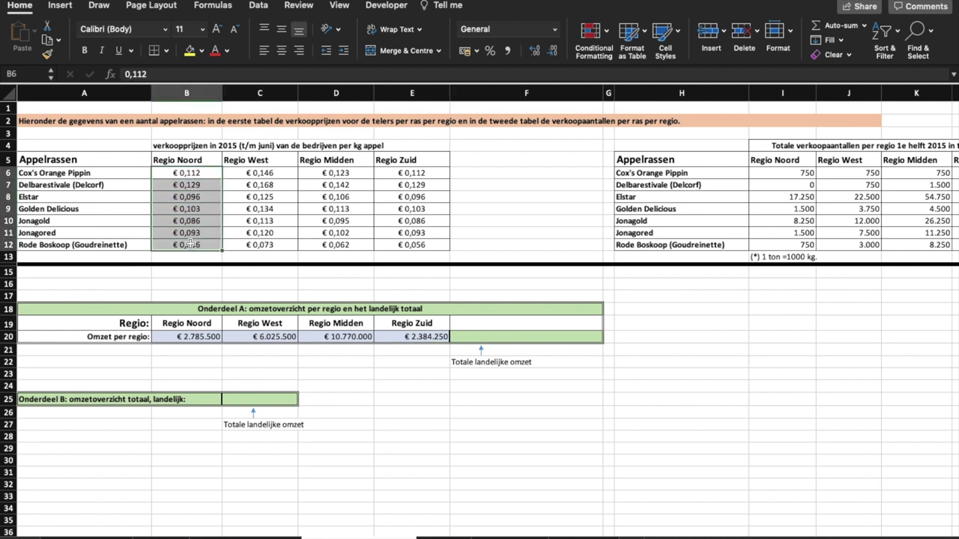
{"action": "left_click", "coordinate": [188, 172]}
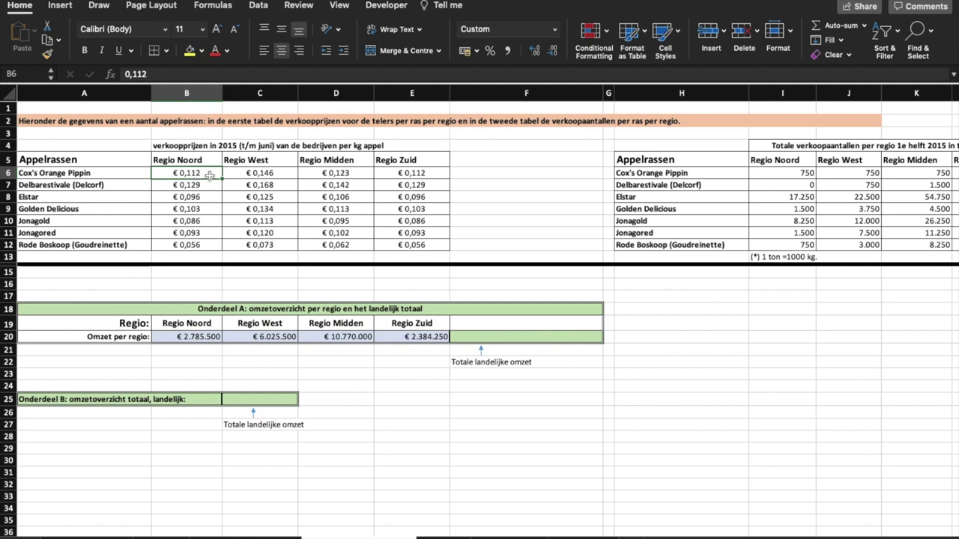
{"action": "scroll", "coordinate": [362, 168], "scroll_direction": "right", "scroll_amount": 2}
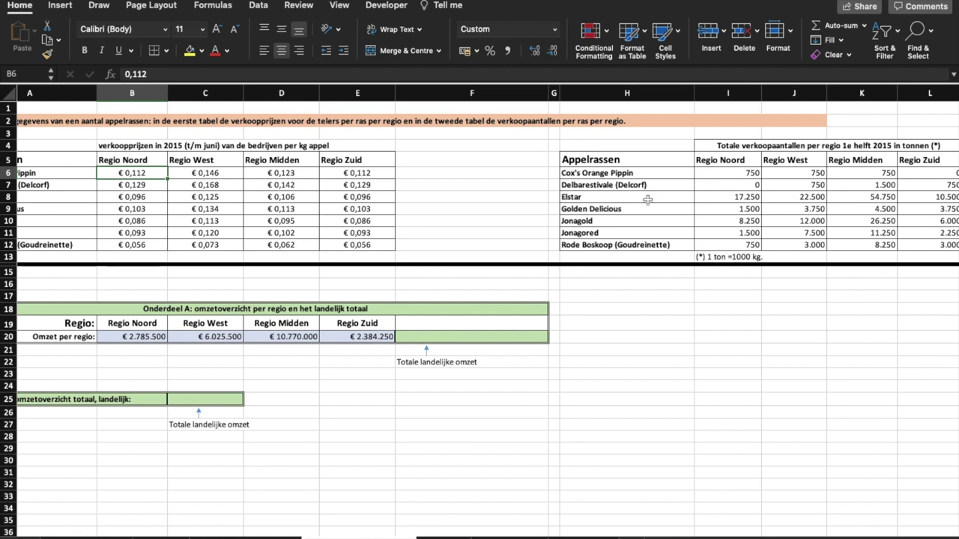
{"action": "scroll", "coordinate": [500, 213], "scroll_direction": "left", "scroll_amount": 2}
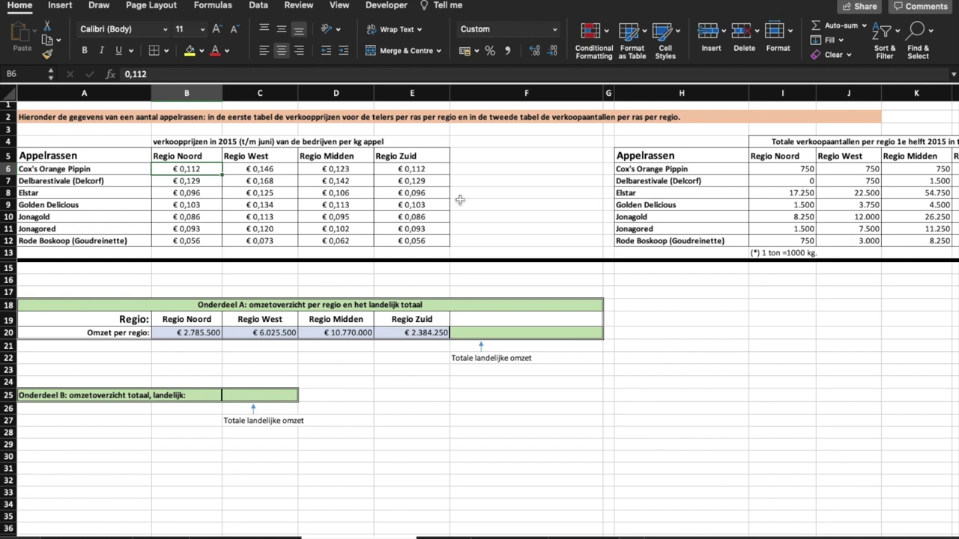
{"action": "left_click", "coordinate": [51, 170]}
{"action": "left_click", "coordinate": [51, 181]}
{"action": "left_click", "coordinate": [51, 193]}
{"action": "left_click_drag", "start_coordinate": [50, 203], "coordinate": [45, 218]}
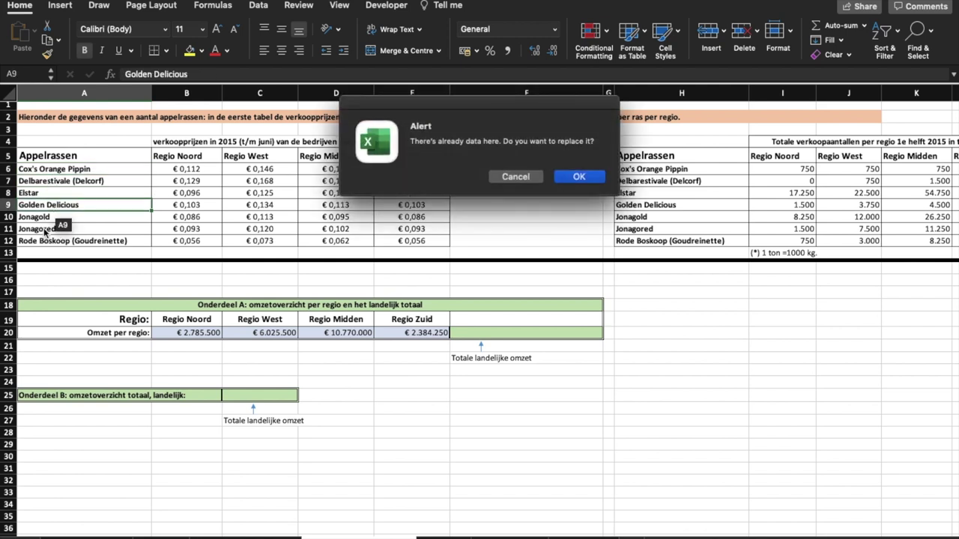
{"action": "left_click", "coordinate": [496, 177]}
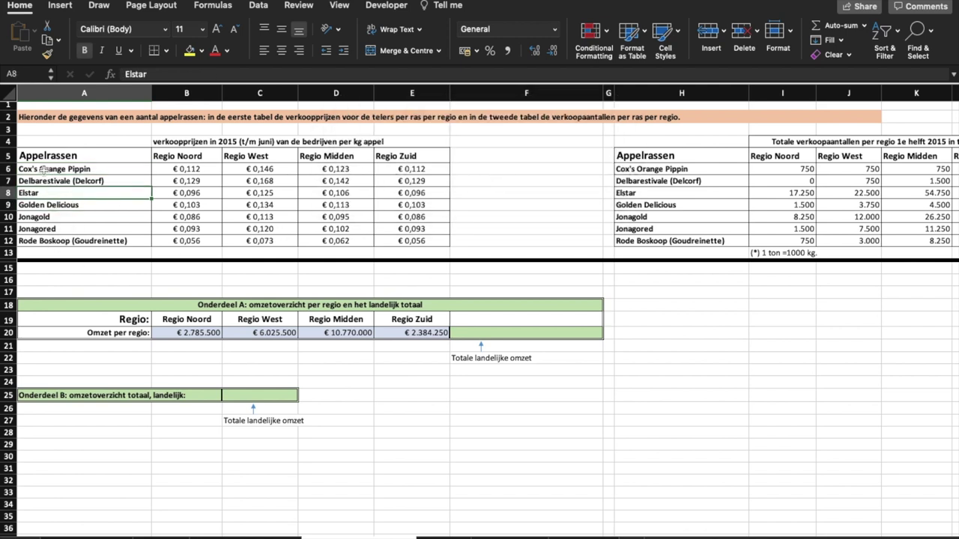
{"action": "left_click_drag", "start_coordinate": [43, 169], "coordinate": [50, 240]}
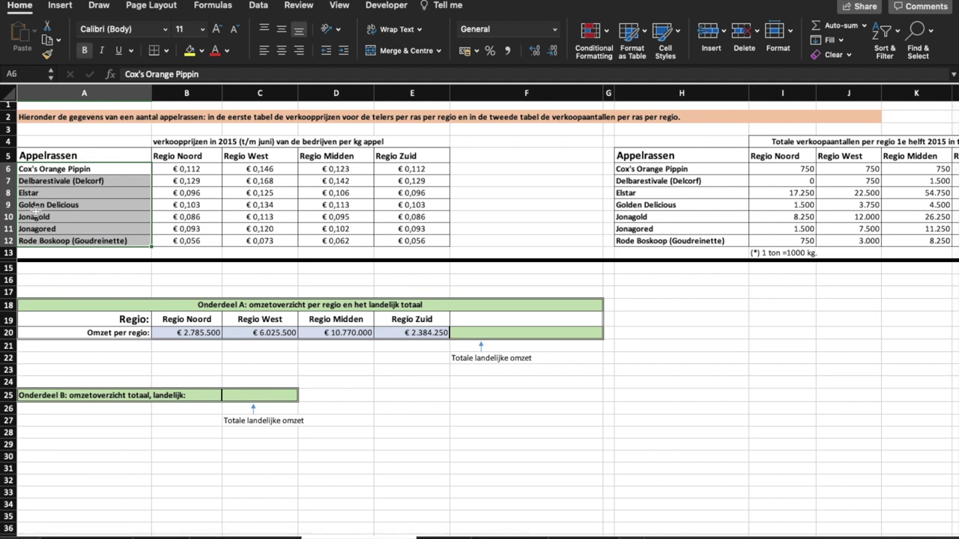
{"action": "left_click", "coordinate": [36, 206]}
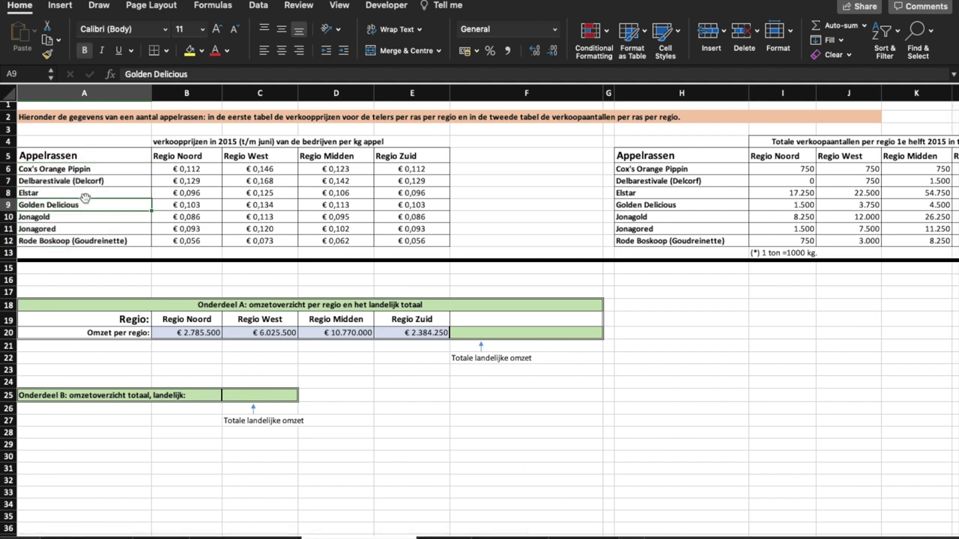
Enter =SUMPRODUCT(B20:E20) in F20 for the national revenue total of € 21.965.250.
{"action": "double_click", "coordinate": [474, 332]}
{"action": "type", "text": "=sumproduct"}
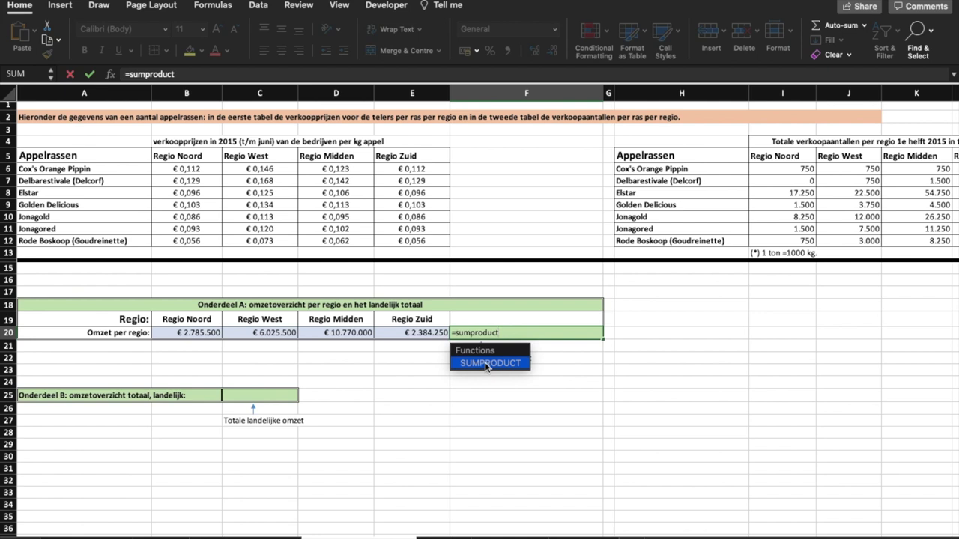
{"action": "double_click", "coordinate": [485, 364]}
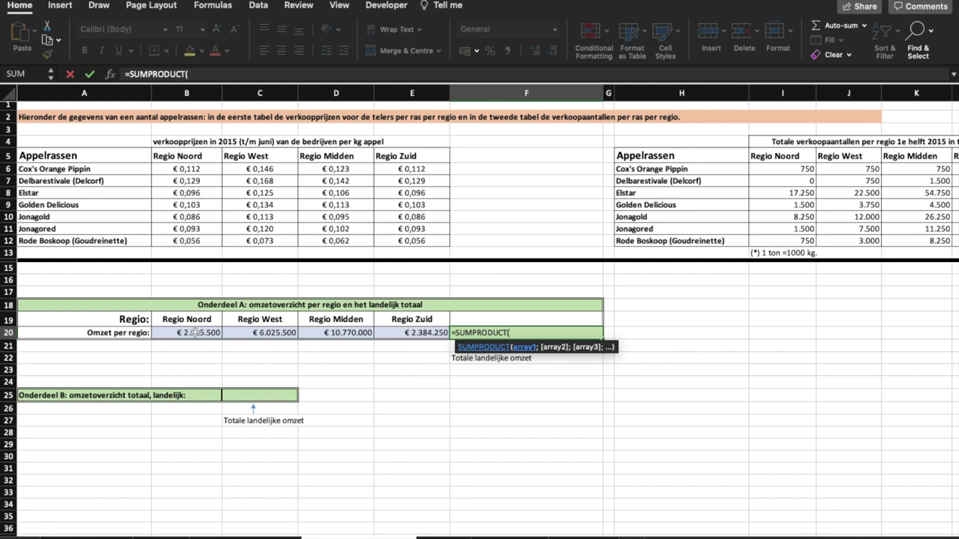
{"action": "left_click_drag", "start_coordinate": [193, 333], "coordinate": [413, 336]}
{"action": "key", "text": "Return"}
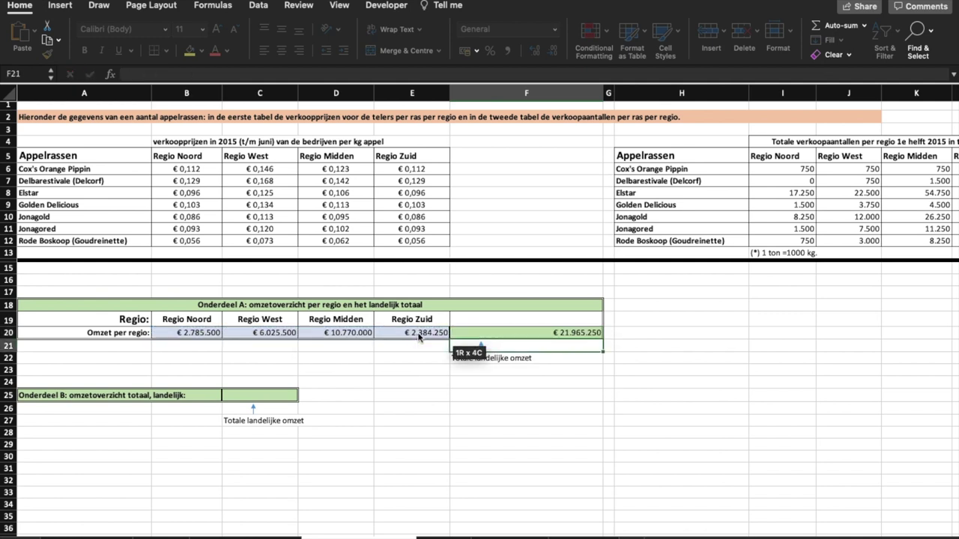
Enter =SUM(B20:E20) in C25 for the Onderdeel B total, also € 21.965.250.
{"action": "left_click", "coordinate": [264, 393]}
{"action": "type", "text": "=sum"}
{"action": "left_click", "coordinate": [268, 426]}
{"action": "left_click_drag", "start_coordinate": [193, 333], "coordinate": [382, 331]}
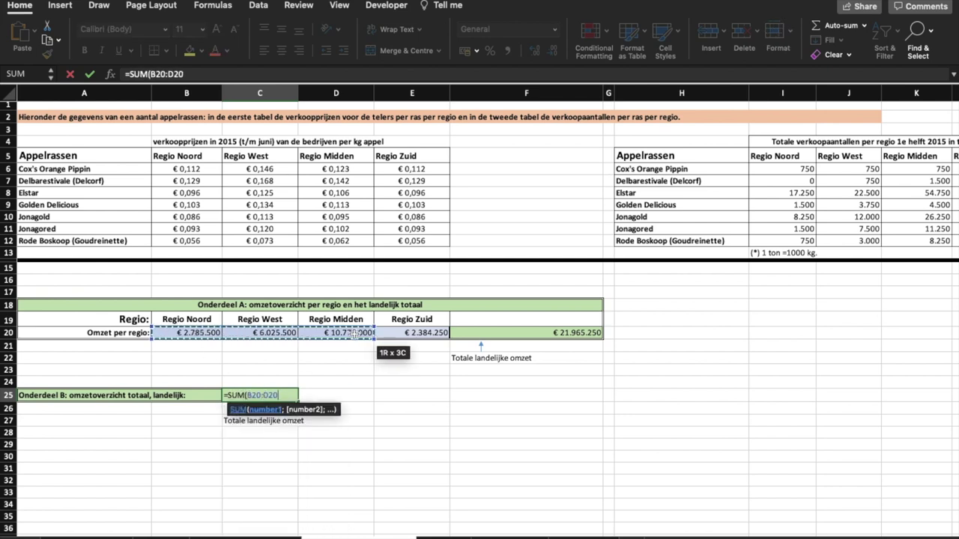
{"action": "key", "text": "Return"}
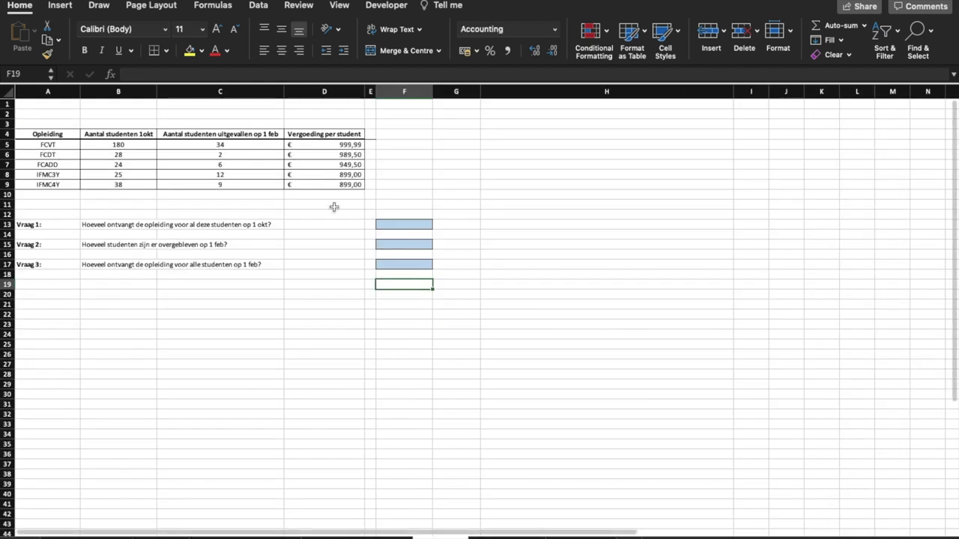
On the student fees sheet, enter =SUMPRODUCT(B5:B9*D5:D9) in F13, giving € 287.129,20.
{"action": "left_click", "coordinate": [384, 225]}
{"action": "double_click", "coordinate": [385, 224]}
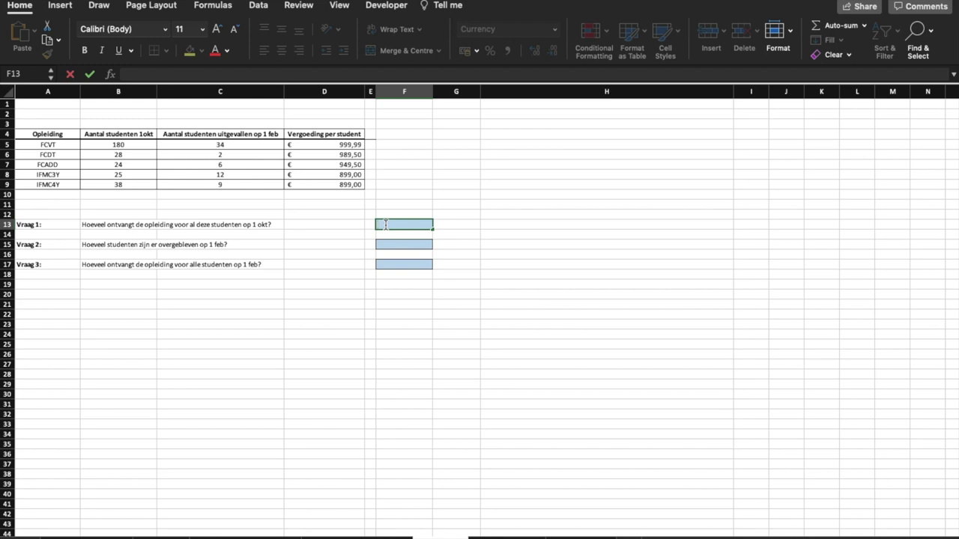
{"action": "type", "text": "="}
{"action": "type", "text": "sumpr"}
{"action": "double_click", "coordinate": [401, 248]}
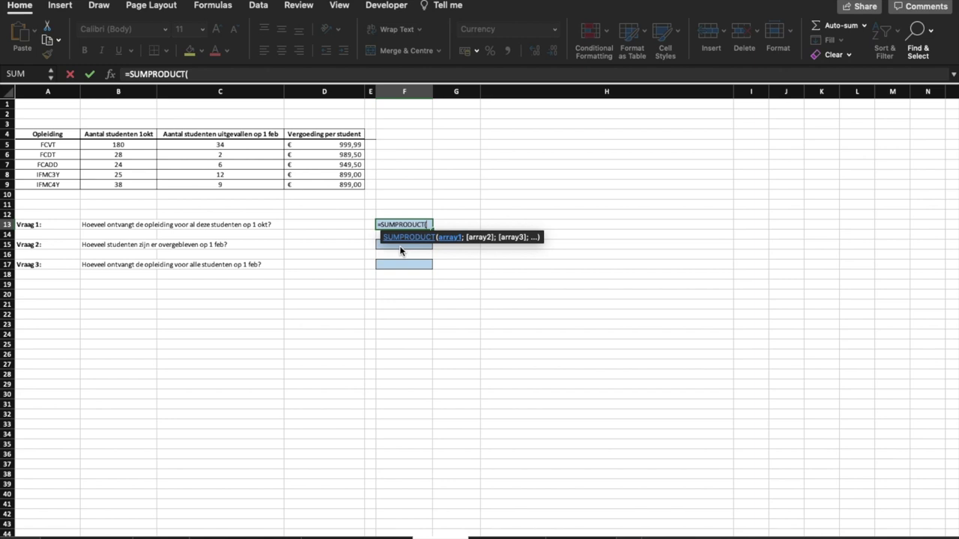
{"action": "left_click_drag", "start_coordinate": [119, 144], "coordinate": [121, 184]}
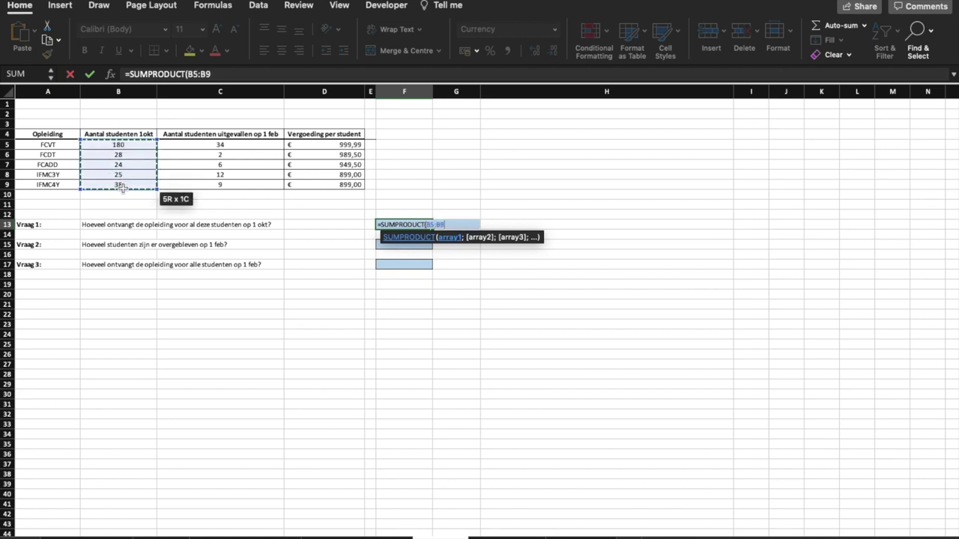
{"action": "type", "text": "*"}
{"action": "left_click_drag", "start_coordinate": [307, 147], "coordinate": [311, 188]}
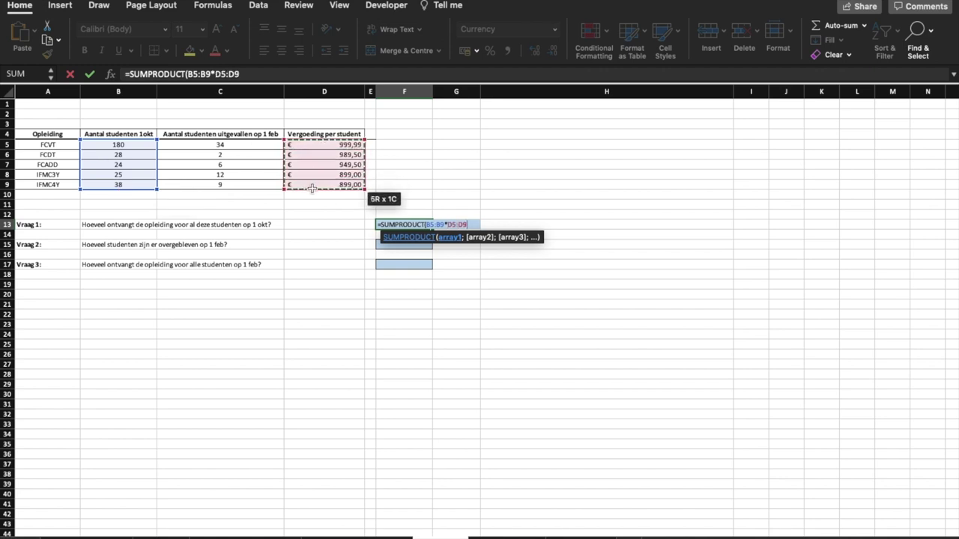
{"action": "key", "text": "Return"}
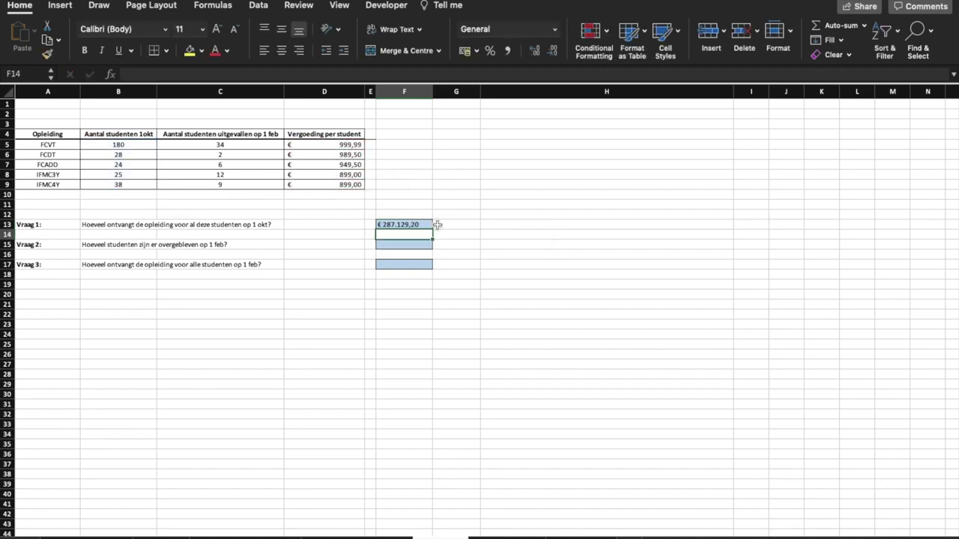
{"action": "left_click", "coordinate": [445, 225]}
Enter a trial =SUMPRODUCT(B5:B9;D5:D9) check formula in G13.
{"action": "type", "text": "=sumpe"}
{"action": "key", "text": "BackSpace"}
{"action": "double_click", "coordinate": [459, 247]}
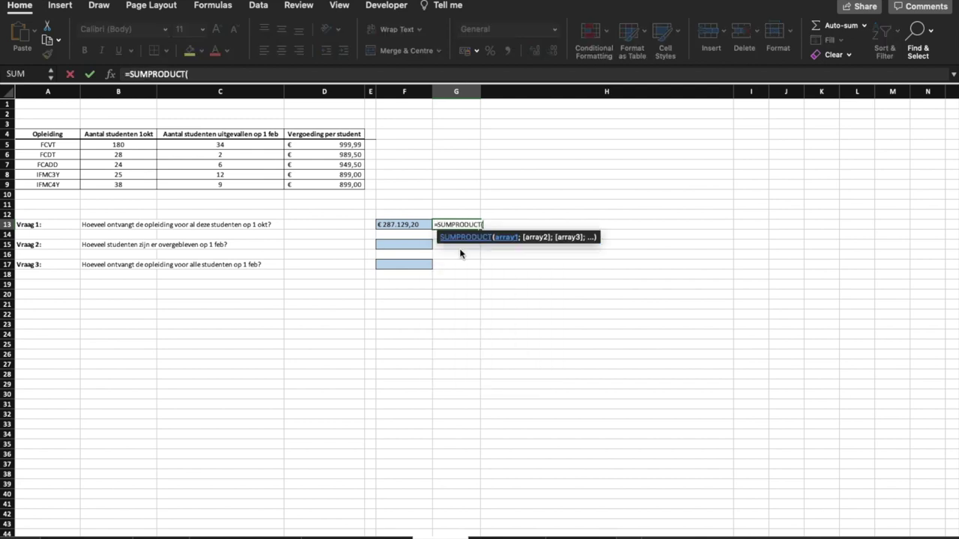
{"action": "left_click_drag", "start_coordinate": [118, 146], "coordinate": [119, 182]}
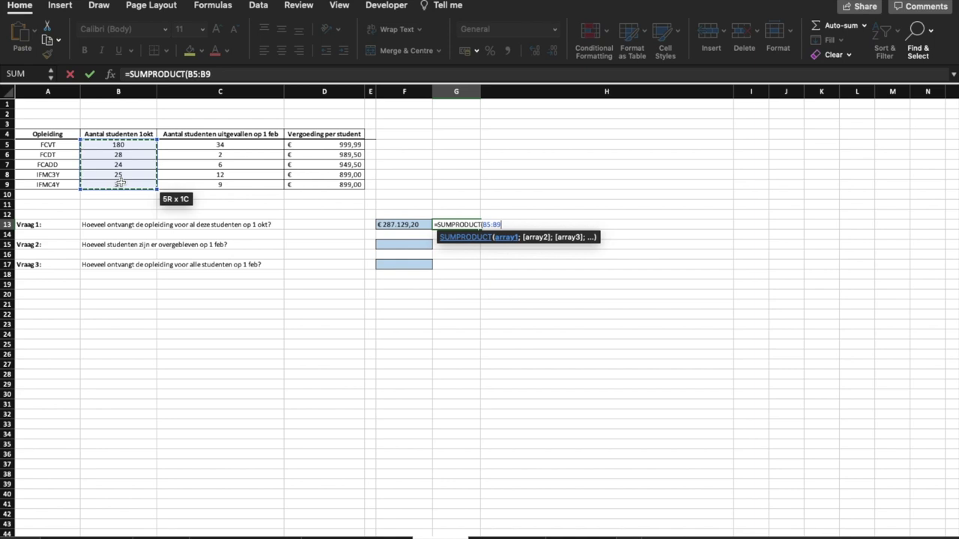
{"action": "type", "text": ";"}
{"action": "left_click_drag", "start_coordinate": [322, 145], "coordinate": [319, 185]}
{"action": "key", "text": "Return"}
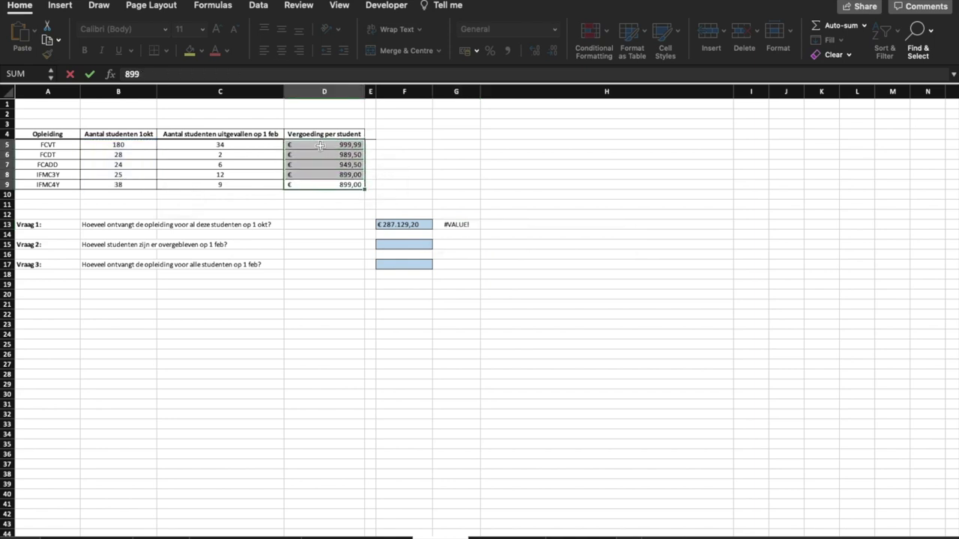
Fix G13's #VALUE! error by making the second array cover all five fees D5:D9.
{"action": "left_click", "coordinate": [459, 225]}
{"action": "double_click", "coordinate": [458, 225]}
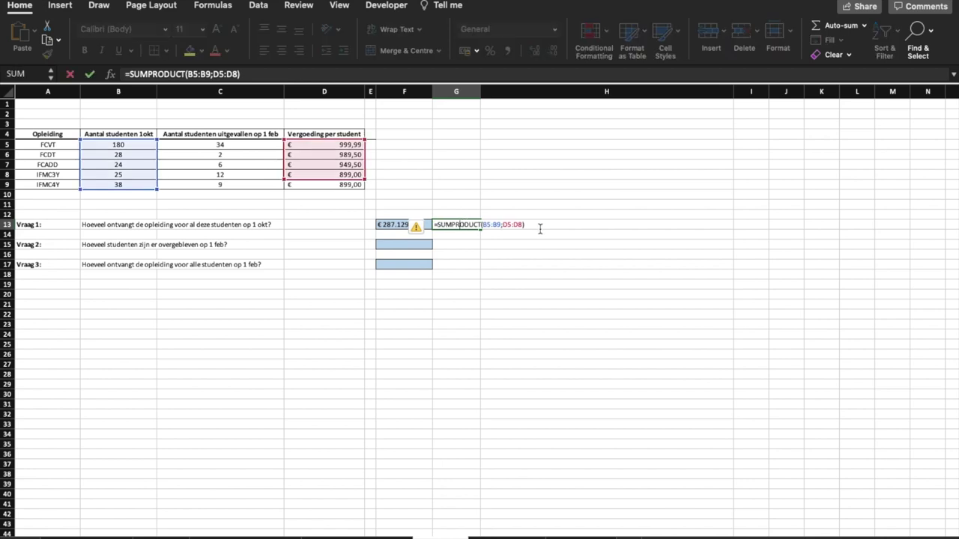
{"action": "key", "text": "BackSpace"}
{"action": "key", "text": "BackSpace"}
{"action": "key", "text": "BackSpace"}
{"action": "key", "text": "BackSpace"}
{"action": "key", "text": "BackSpace"}
{"action": "key", "text": "BackSpace"}
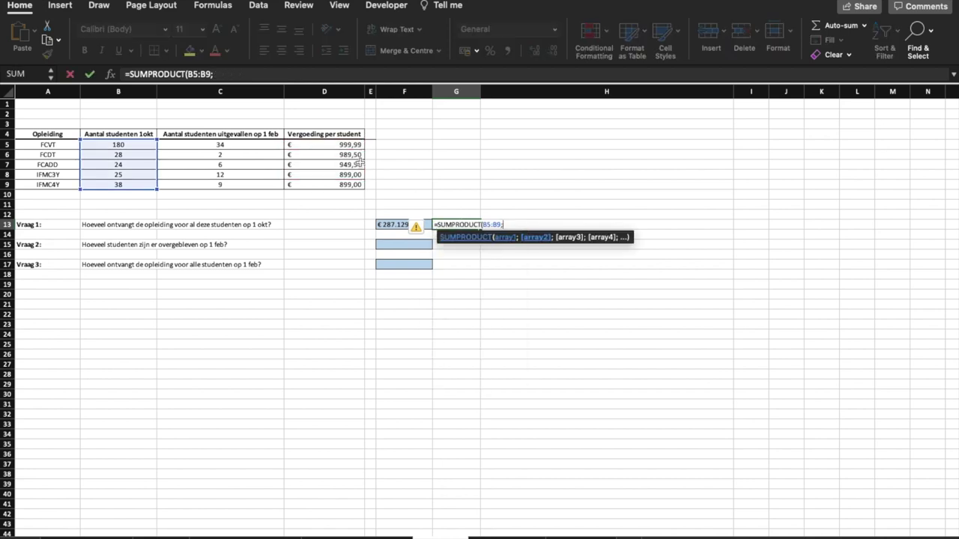
{"action": "left_click_drag", "start_coordinate": [334, 145], "coordinate": [333, 186]}
{"action": "type", "text": ")"}
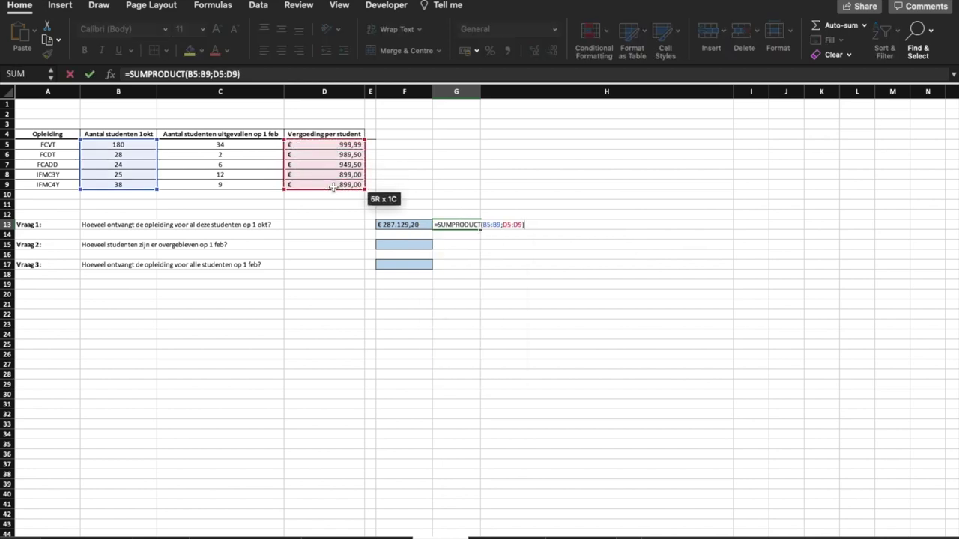
{"action": "key", "text": "Return"}
Inspect G13's ranges, then discard the trial formula so G13 stays empty.
{"action": "left_click", "coordinate": [451, 225]}
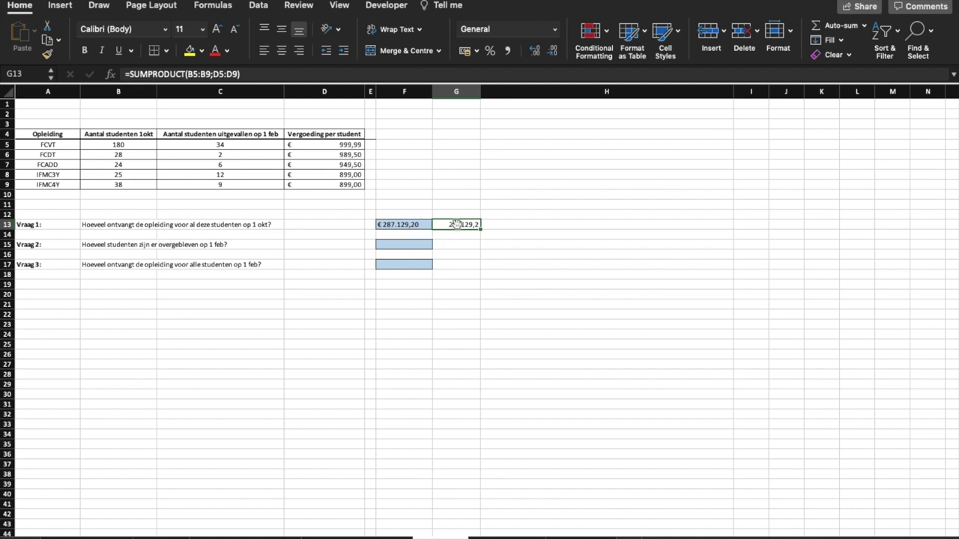
{"action": "double_click", "coordinate": [453, 225]}
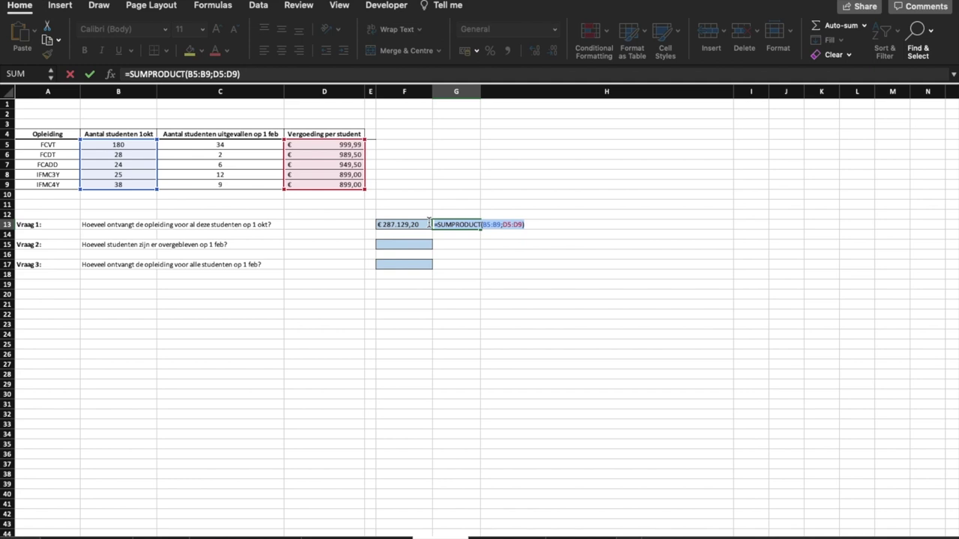
{"action": "key", "text": "Escape"}
{"action": "left_click", "coordinate": [403, 245]}
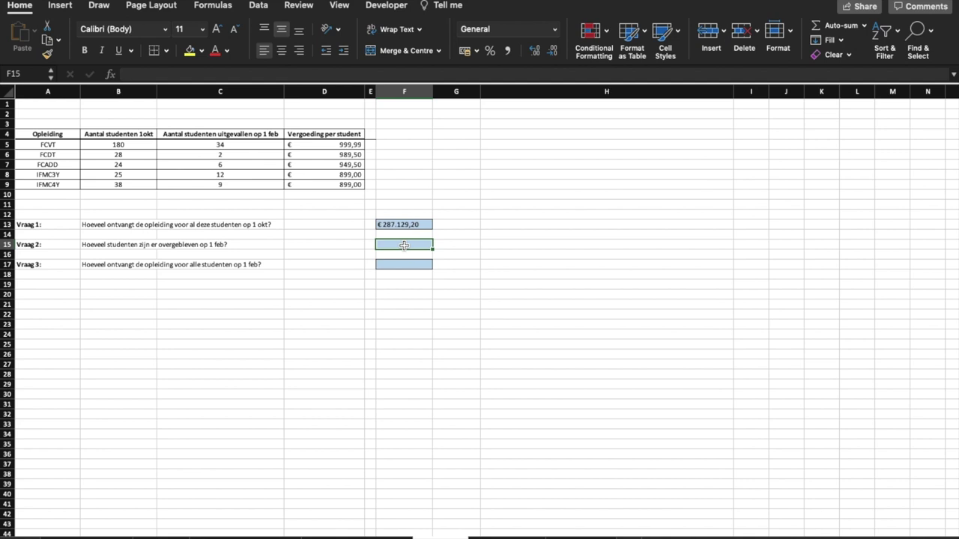
Answer Vraag 2 in F15 with =SUMPRODUCT(B5:B9-C5:C9), giving 232.
{"action": "type", "text": "=sump"}
{"action": "key", "text": "Tab"}
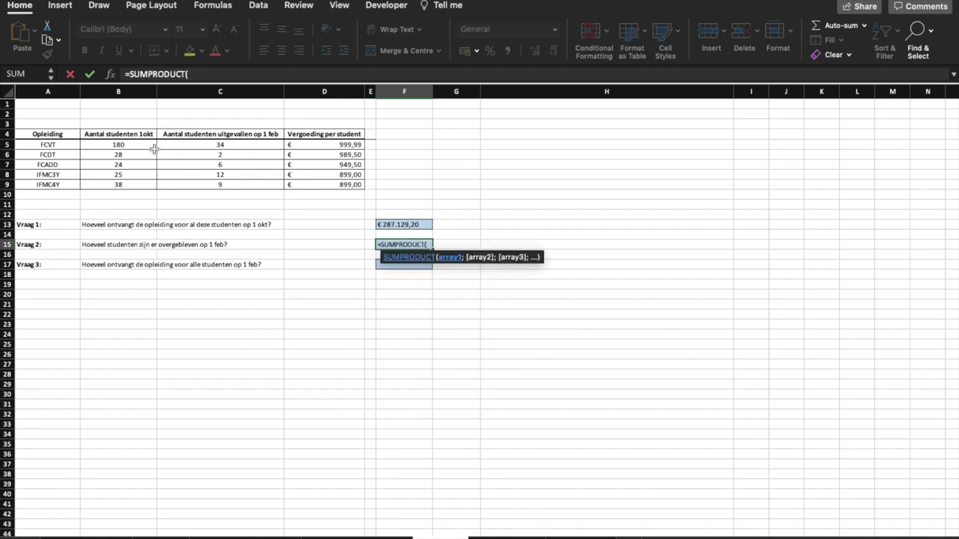
{"action": "left_click_drag", "start_coordinate": [129, 144], "coordinate": [128, 185]}
{"action": "type", "text": "-"}
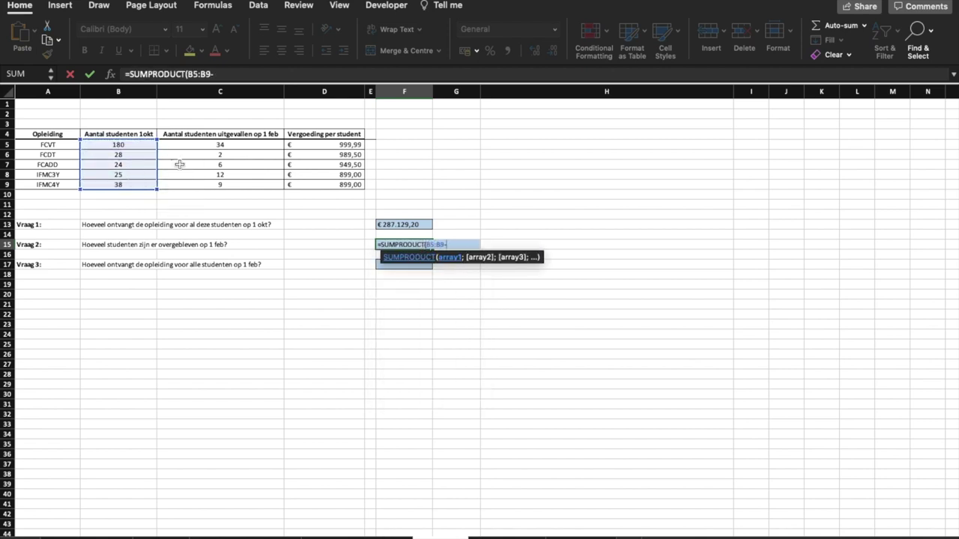
{"action": "left_click_drag", "start_coordinate": [200, 145], "coordinate": [200, 186]}
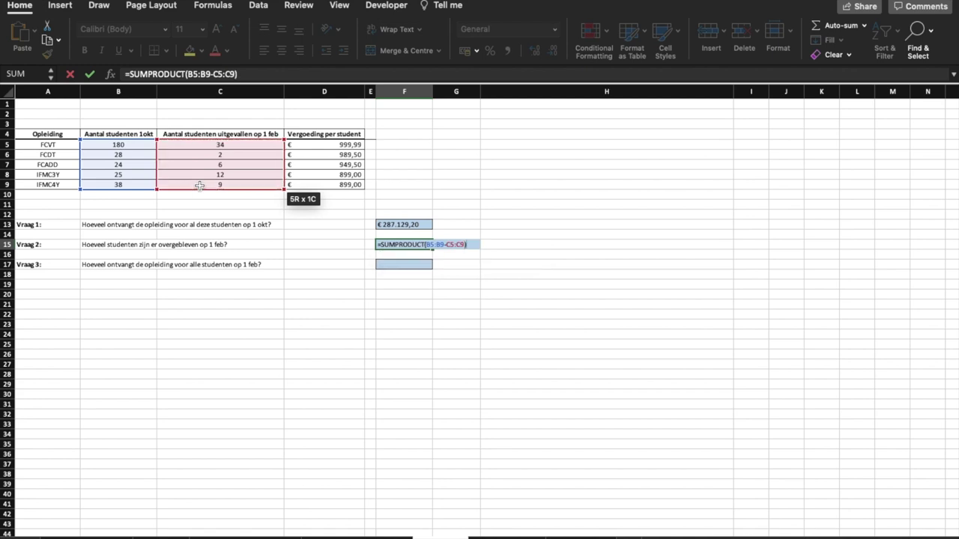
{"action": "key", "text": "Return"}
Enter a comparison formula =SUMPRODUCT(B5:B9;C5:C9) in G15 and inspect it.
{"action": "left_click", "coordinate": [440, 245]}
{"action": "type", "text": "=sumpr"}
{"action": "double_click", "coordinate": [466, 269]}
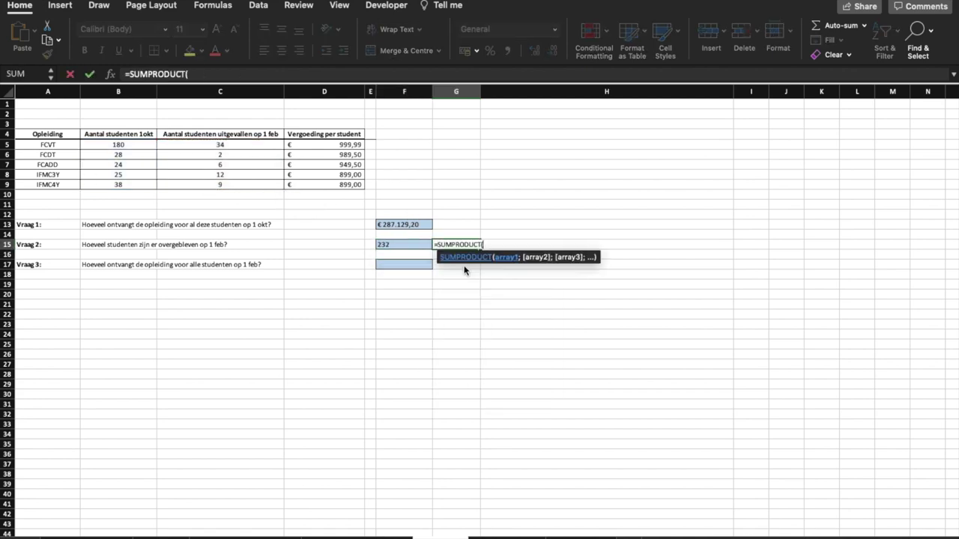
{"action": "left_click_drag", "start_coordinate": [134, 146], "coordinate": [130, 186]}
{"action": "type", "text": "-"}
{"action": "type", "text": ";"}
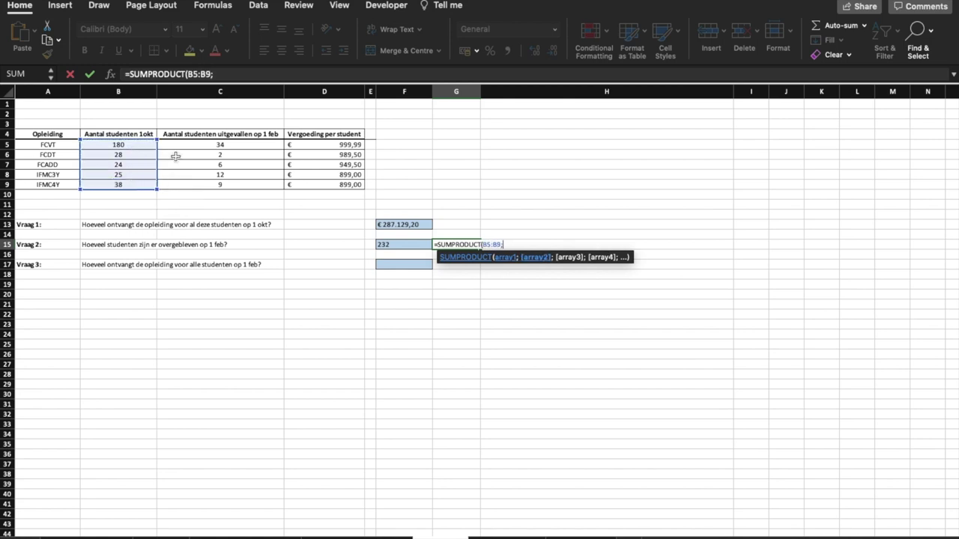
{"action": "left_click", "coordinate": [176, 151]}
{"action": "left_click_drag", "start_coordinate": [177, 146], "coordinate": [181, 184]}
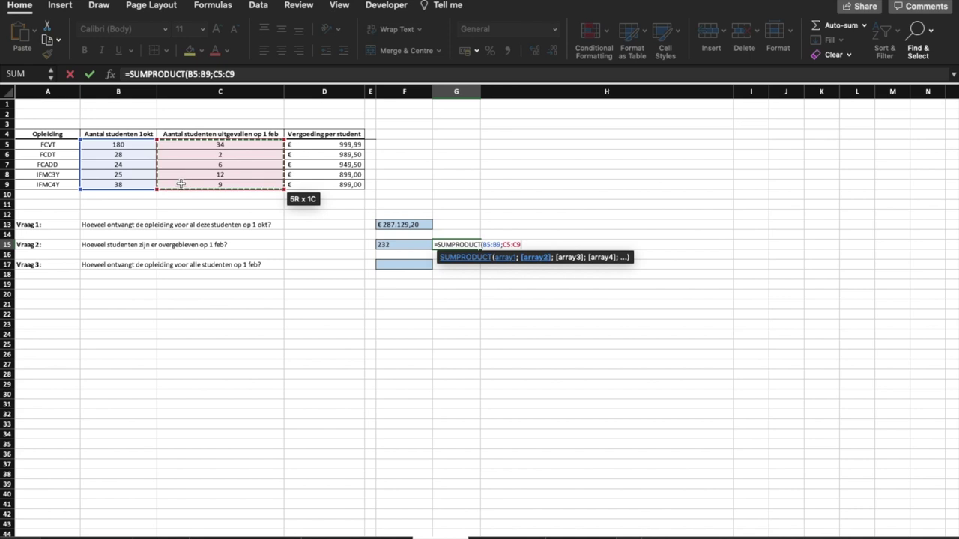
{"action": "key", "text": "Return"}
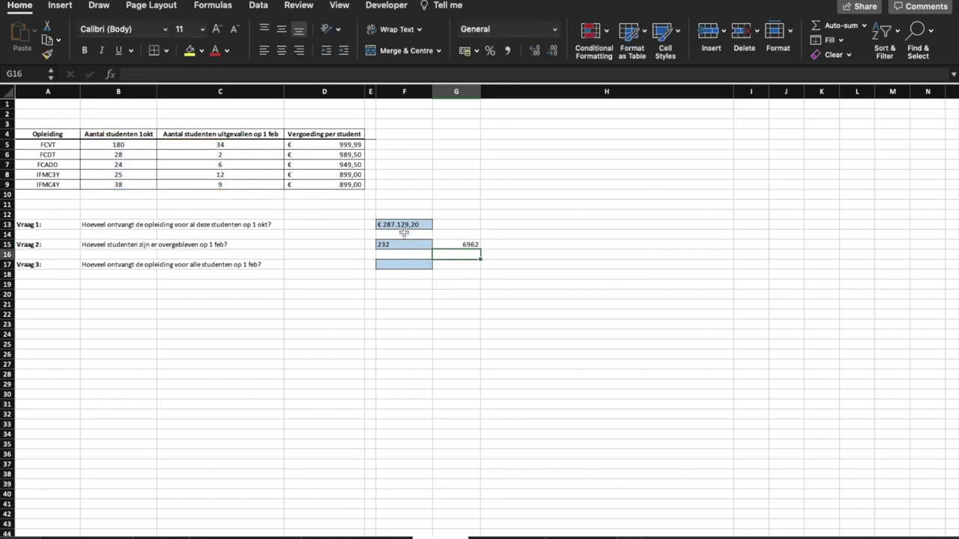
{"action": "left_click", "coordinate": [465, 246]}
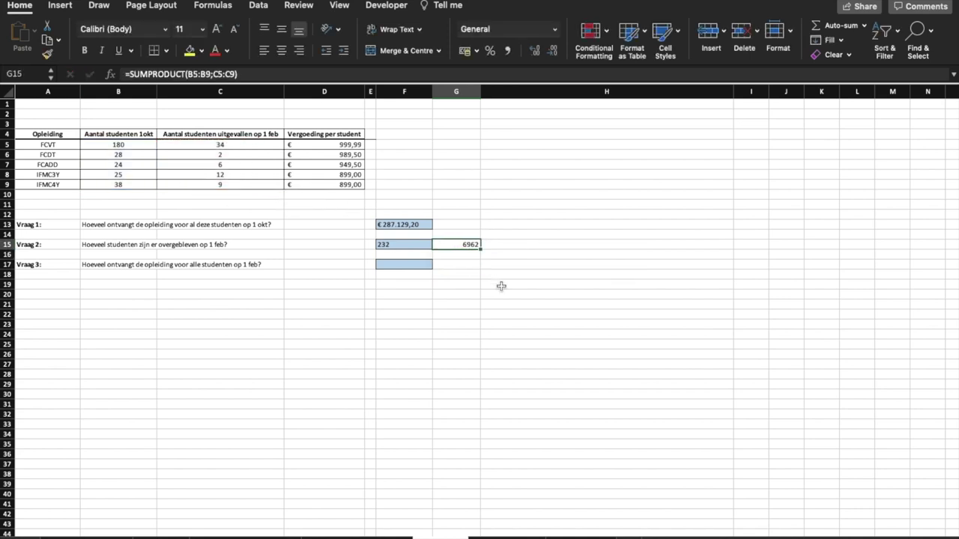
Delete the comparison formula from G15, leaving only the F15 answer.
{"action": "left_click", "coordinate": [466, 258]}
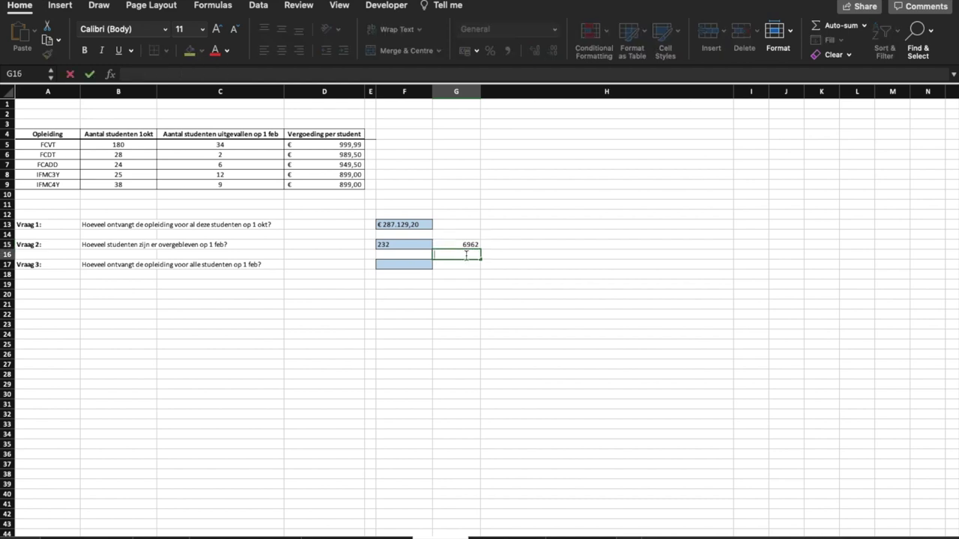
{"action": "double_click", "coordinate": [459, 245]}
{"action": "left_click_drag", "start_coordinate": [533, 244], "coordinate": [414, 245]}
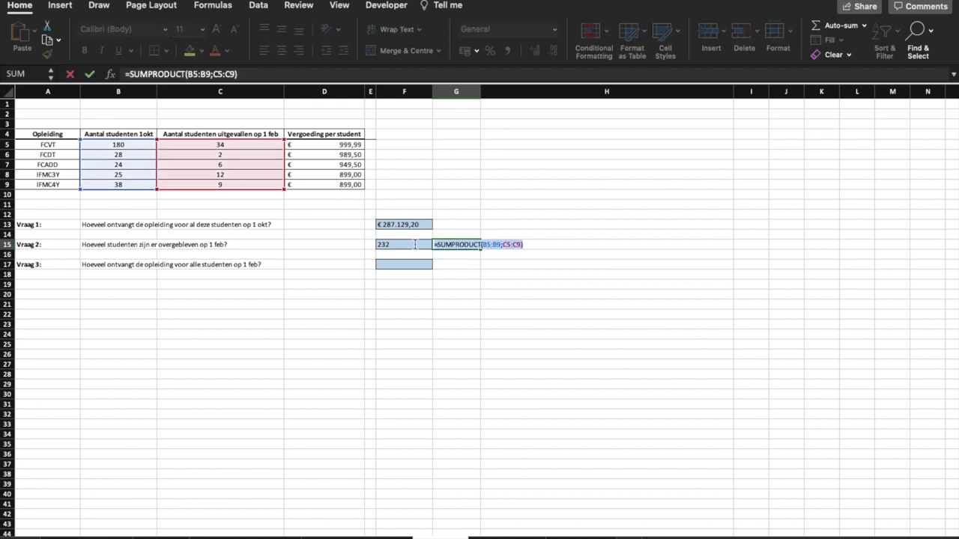
{"action": "key", "text": "BackSpace"}
{"action": "key", "text": "Return"}
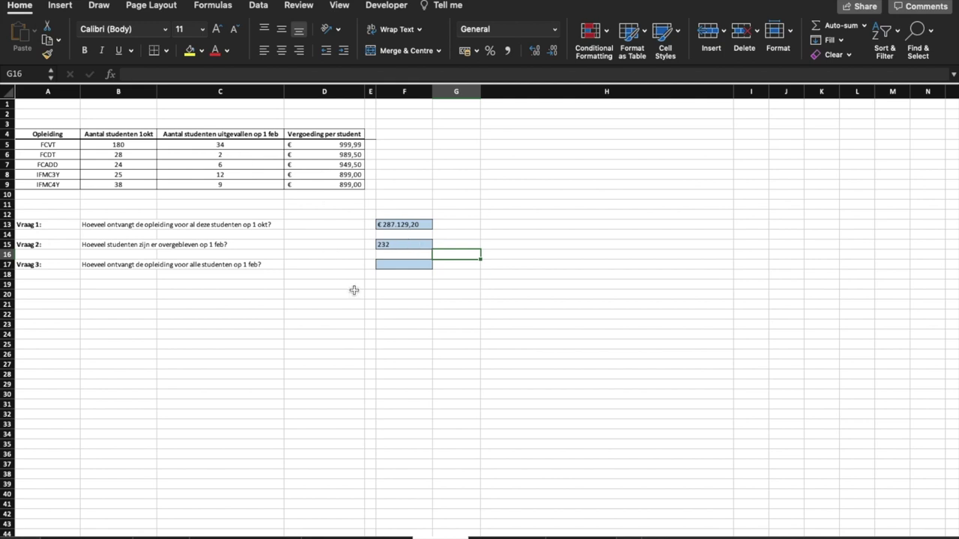
{"action": "double_click", "coordinate": [389, 264]}
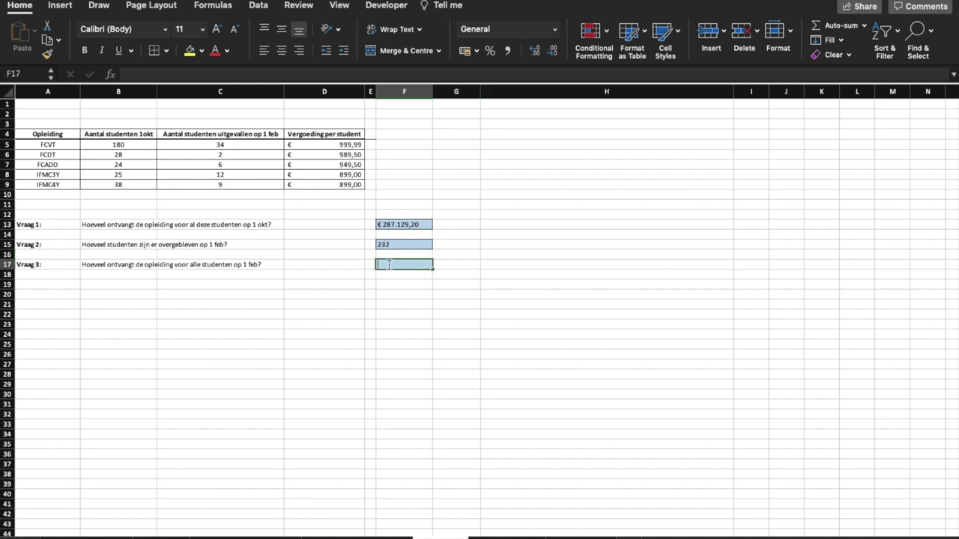
Enter =SUMPRODUCT((B5:B9-C5:C9)*D5:D9) in F17, showing € 226.574,54.
{"action": "type", "text": "=s"}
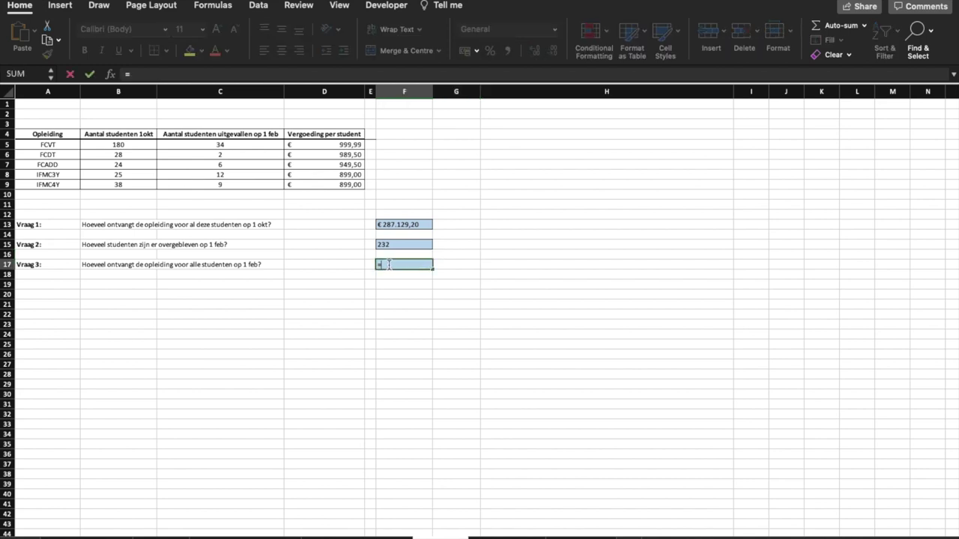
{"action": "type", "text": "um"}
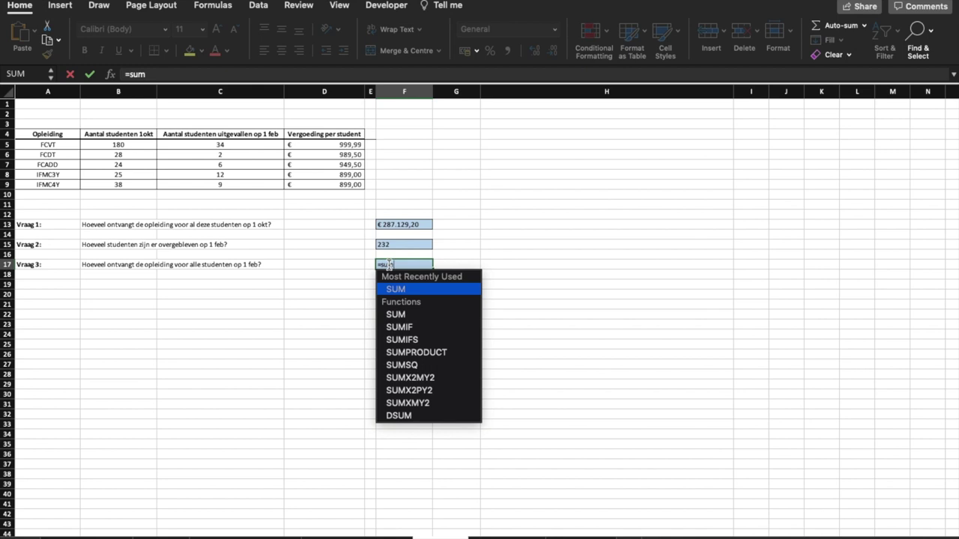
{"action": "type", "text": "per"}
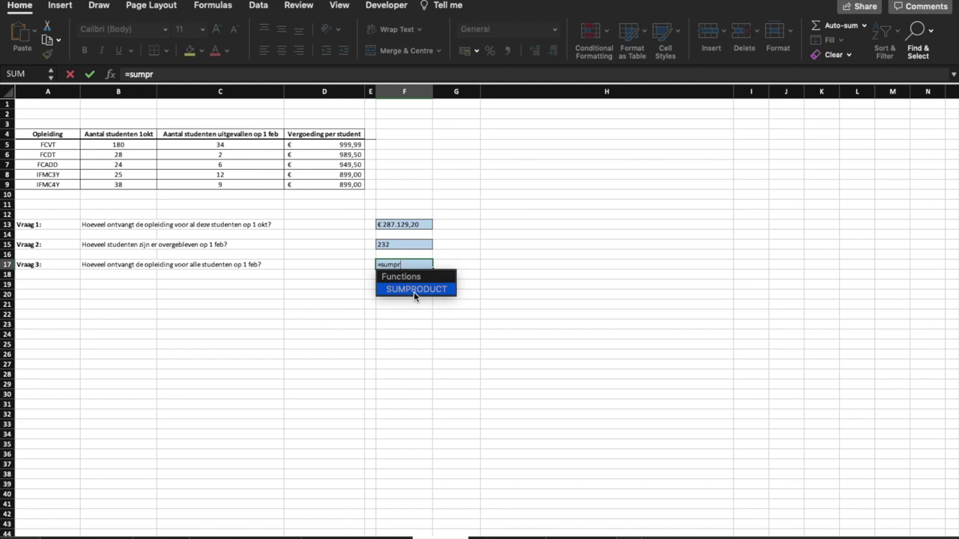
{"action": "double_click", "coordinate": [418, 290]}
{"action": "left_click", "coordinate": [129, 145]}
{"action": "left_click_drag", "start_coordinate": [131, 161], "coordinate": [120, 185]}
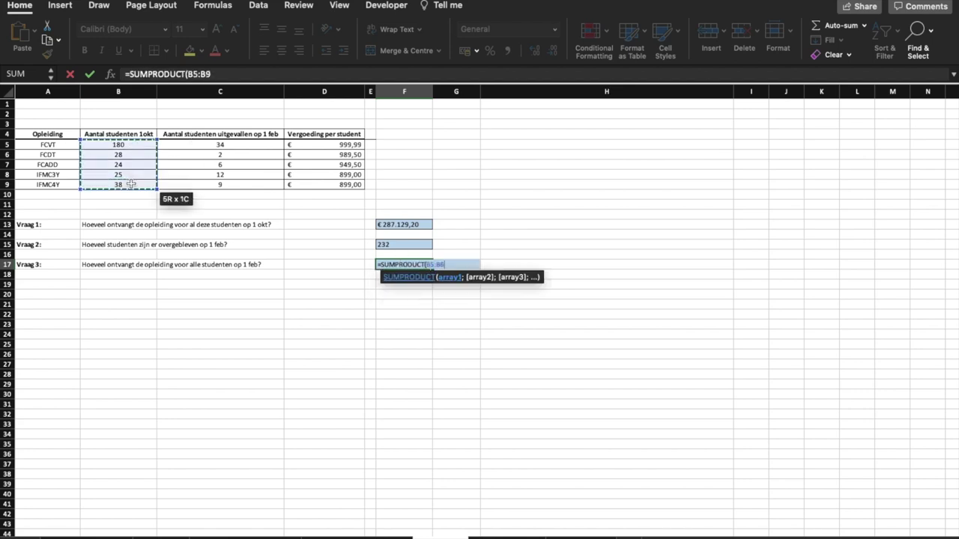
{"action": "type", "text": "-"}
{"action": "left_click_drag", "start_coordinate": [190, 145], "coordinate": [192, 184]}
{"action": "left_click", "coordinate": [428, 266]}
{"action": "type", "text": "("}
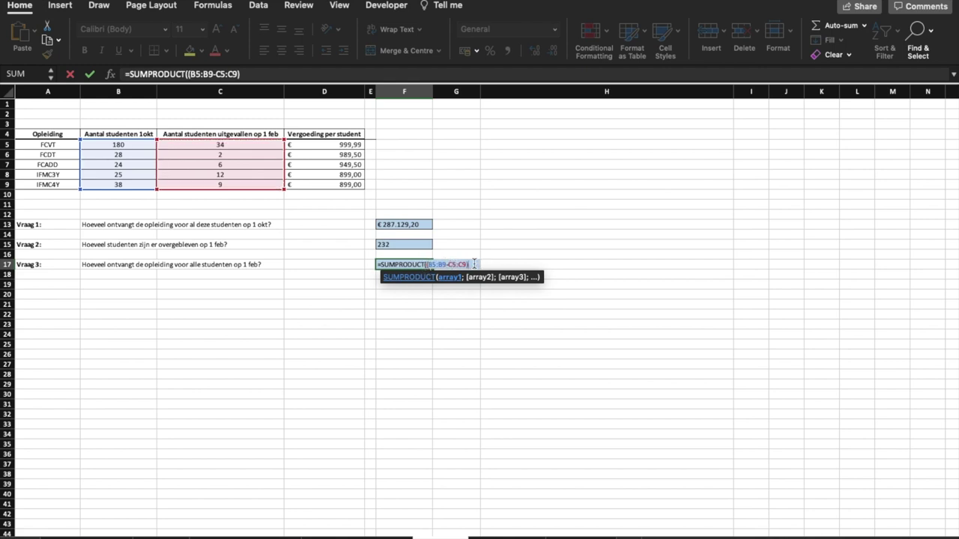
{"action": "type", "text": "*"}
{"action": "left_click_drag", "start_coordinate": [332, 145], "coordinate": [332, 186]}
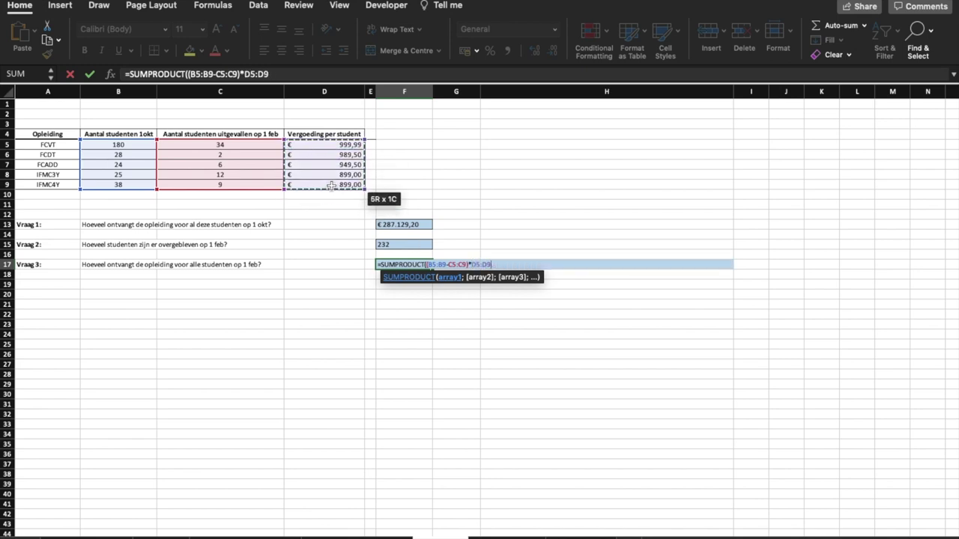
{"action": "key", "text": "Return"}
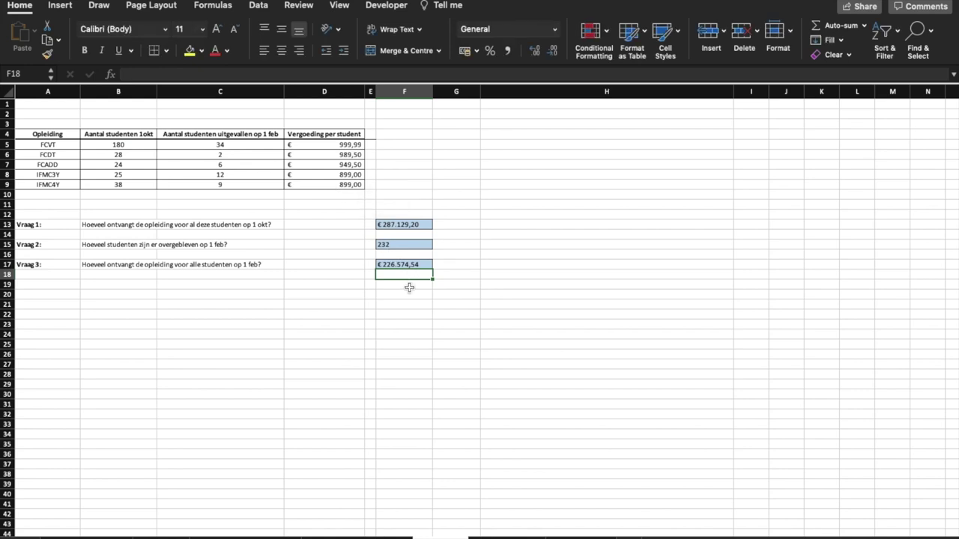
{"action": "left_click", "coordinate": [466, 266]}
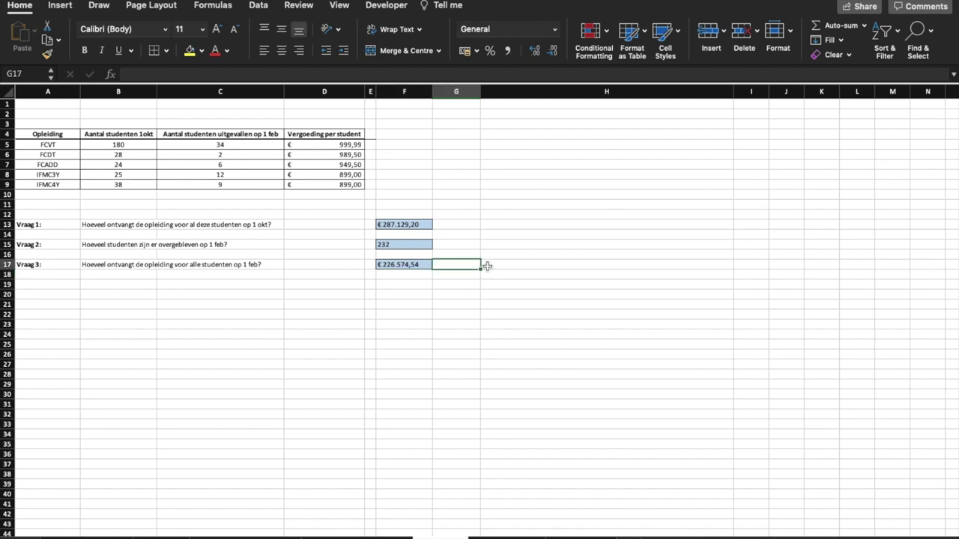
Enter the FCVT check =SUM(B5-C5)*D5 in G17, undoing a trial fill-down.
{"action": "double_click", "coordinate": [465, 266]}
{"action": "type", "text": "=sum"}
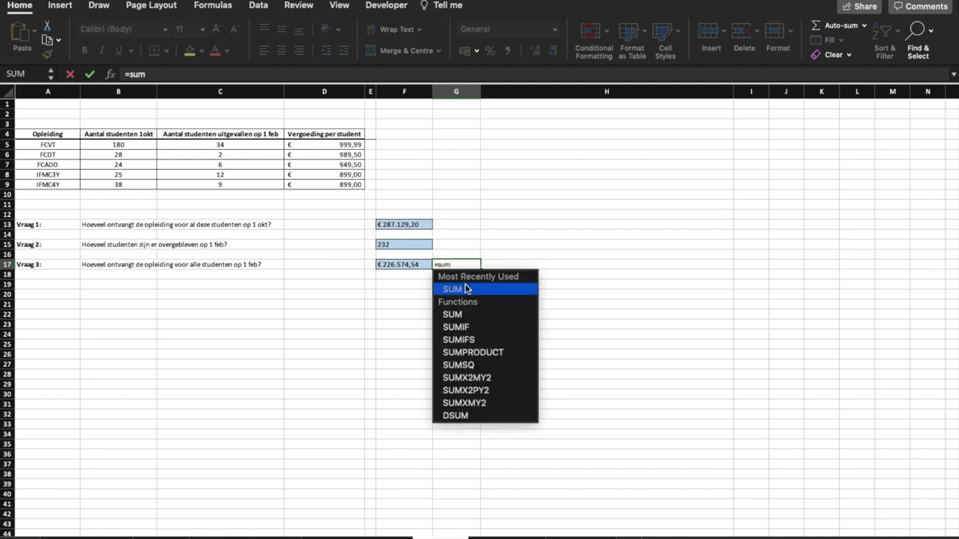
{"action": "left_click", "coordinate": [465, 289]}
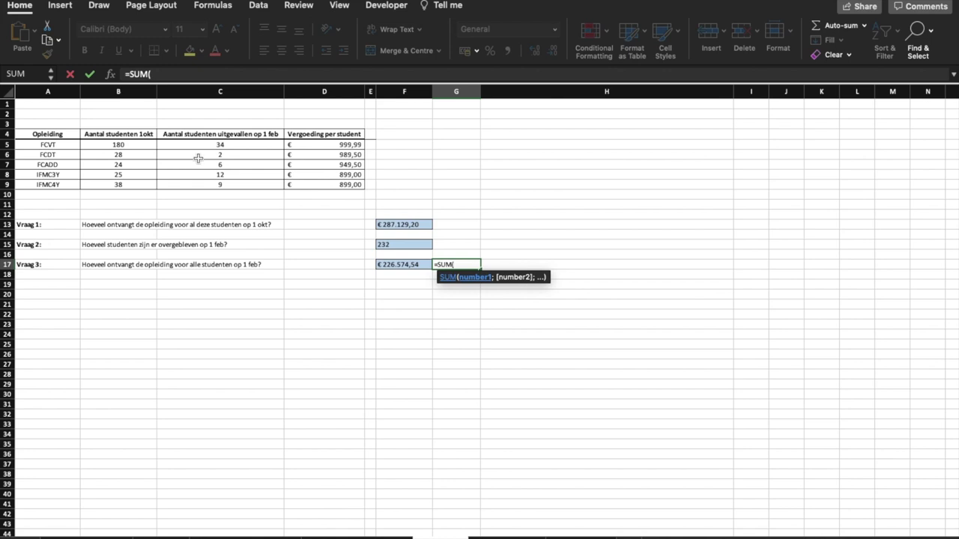
{"action": "left_click", "coordinate": [131, 146]}
{"action": "type", "text": "-"}
{"action": "left_click", "coordinate": [186, 147]}
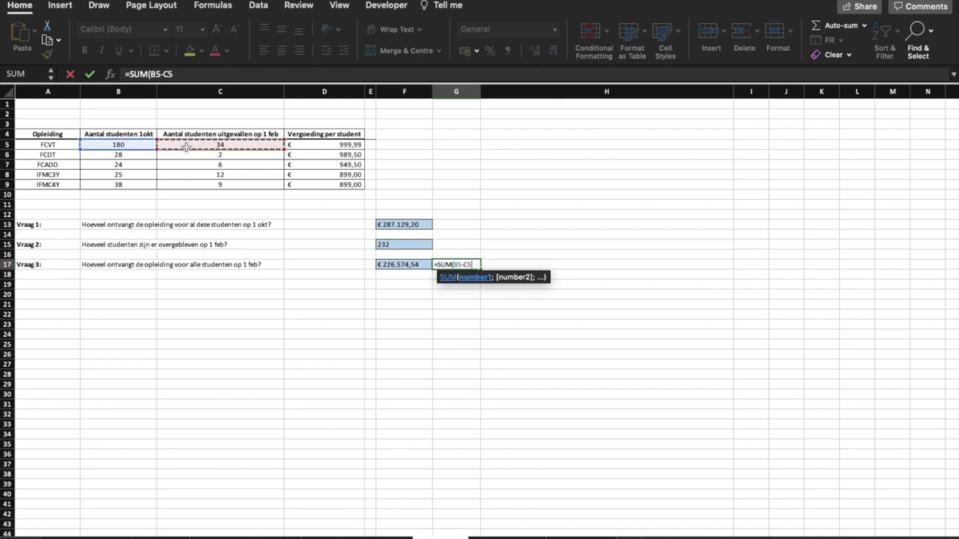
{"action": "type", "text": ")*"}
{"action": "left_click", "coordinate": [327, 147]}
{"action": "key", "text": "Return"}
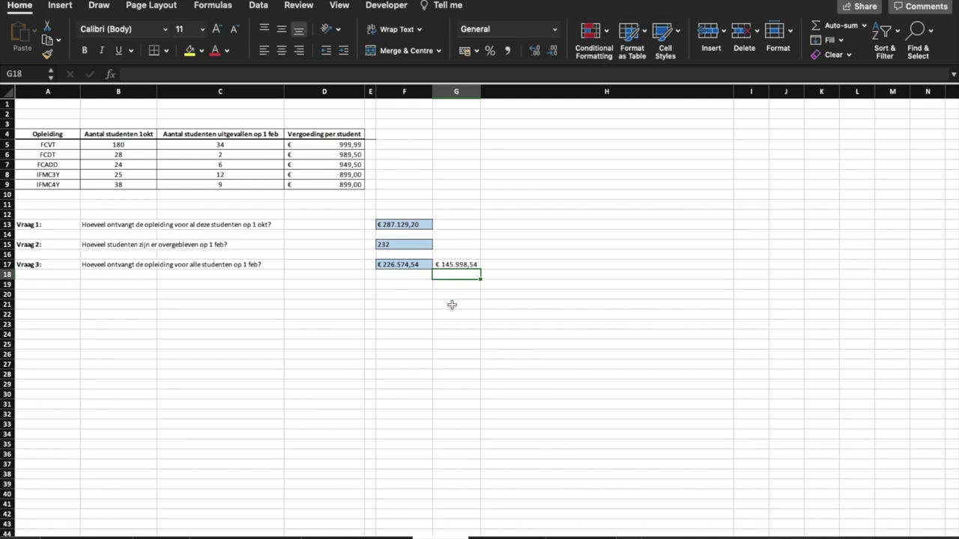
{"action": "left_click", "coordinate": [455, 267]}
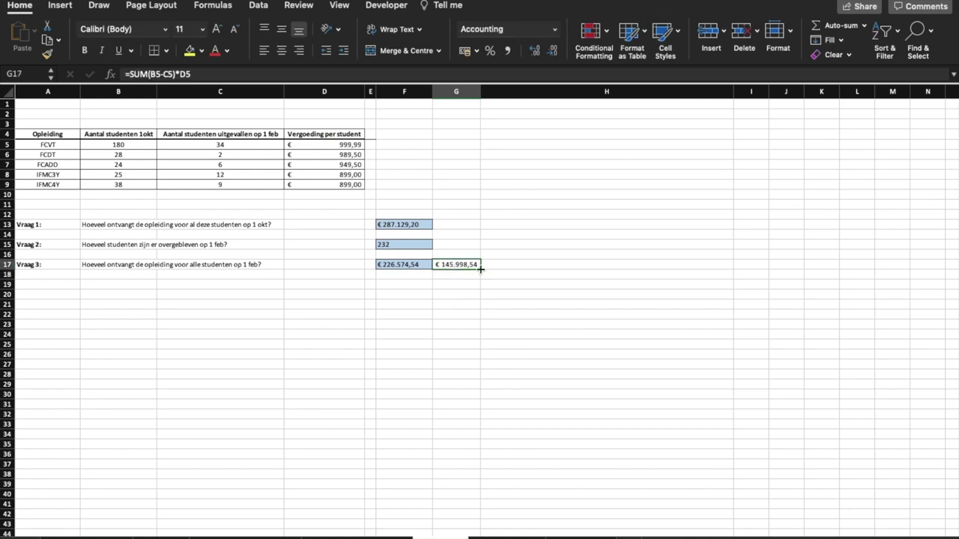
{"action": "left_click_drag", "start_coordinate": [480, 269], "coordinate": [476, 277]}
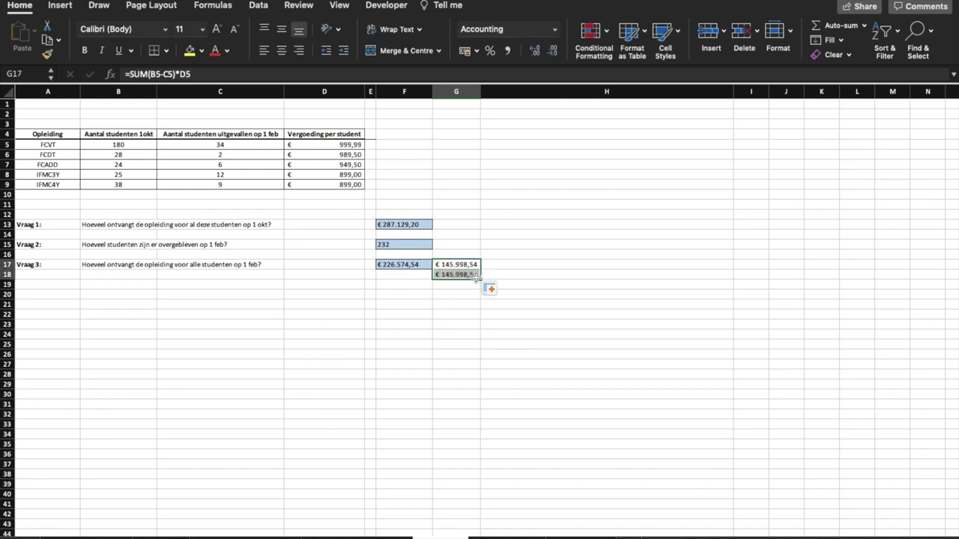
{"action": "key", "text": "super+z"}
Enter the FCDT check =SUM(B6-C6)*D6 in G18, giving 25.727,00.
{"action": "left_click", "coordinate": [466, 278]}
{"action": "type", "text": "=sum"}
{"action": "key", "text": "Tab"}
{"action": "left_click", "coordinate": [123, 155]}
{"action": "type", "text": "-"}
{"action": "left_click", "coordinate": [193, 157]}
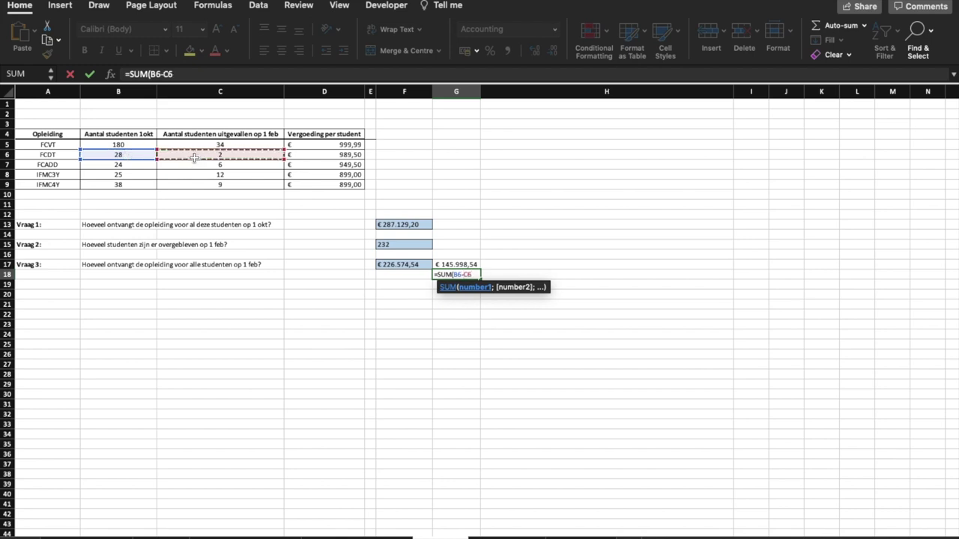
{"action": "type", "text": ")*"}
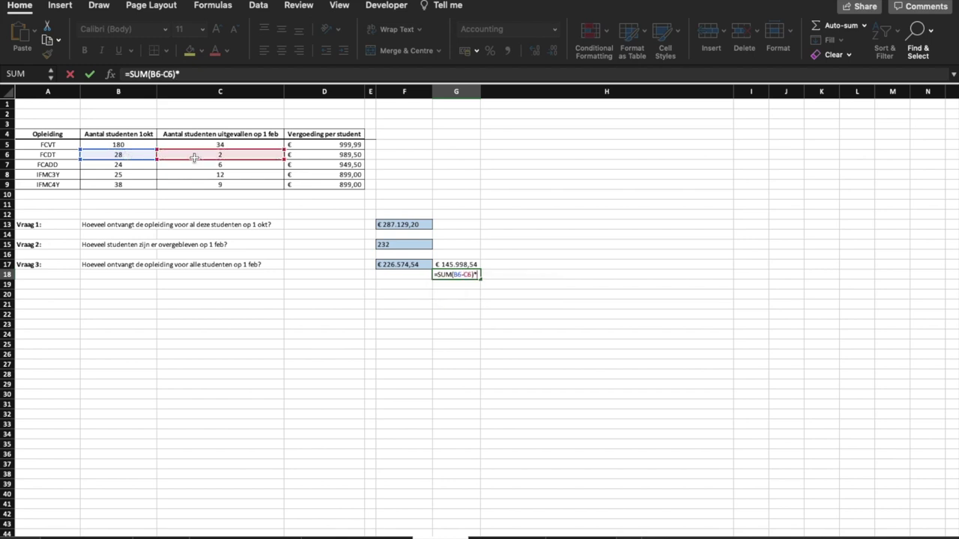
{"action": "left_click", "coordinate": [306, 159]}
{"action": "key", "text": "Return"}
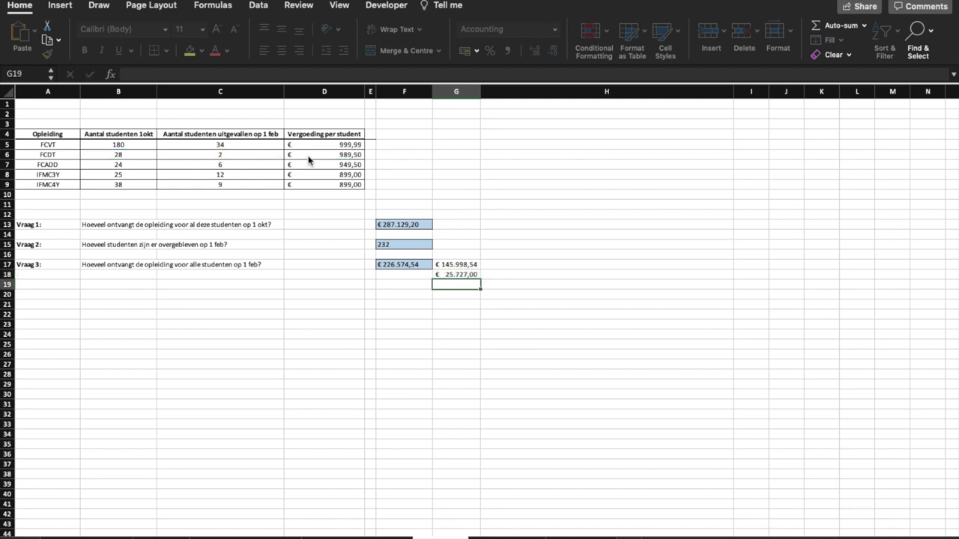
Enter the FCADD check =SUM(B7-C7)*D7 in G19, giving 17.091,00.
{"action": "type", "text": "=sum"}
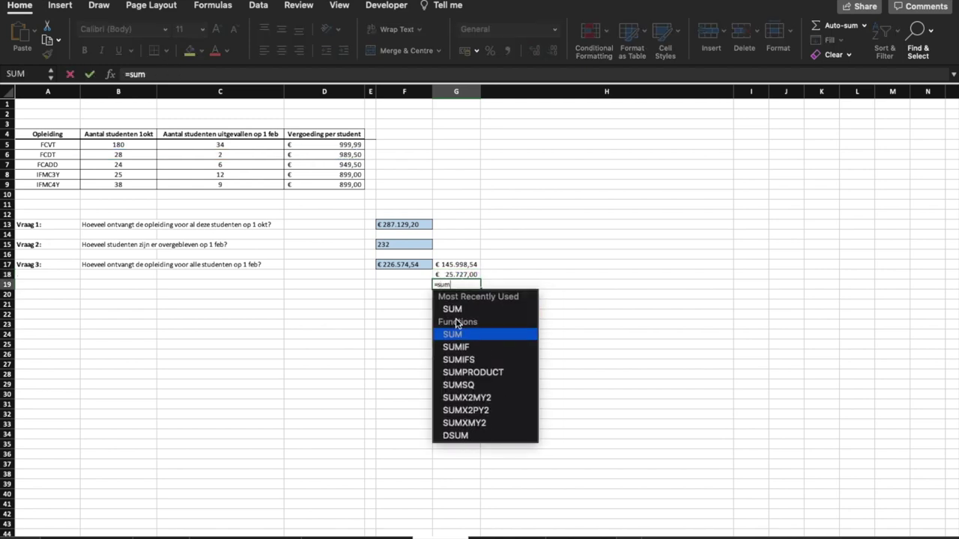
{"action": "type", "text": "("}
{"action": "left_click", "coordinate": [120, 164]}
{"action": "type", "text": "-"}
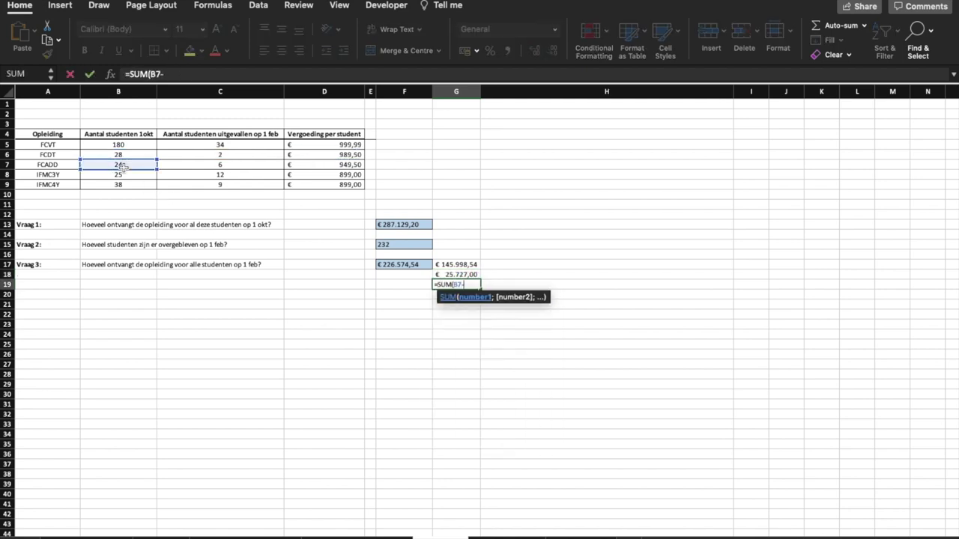
{"action": "left_click", "coordinate": [172, 166]}
{"action": "type", "text": ")"}
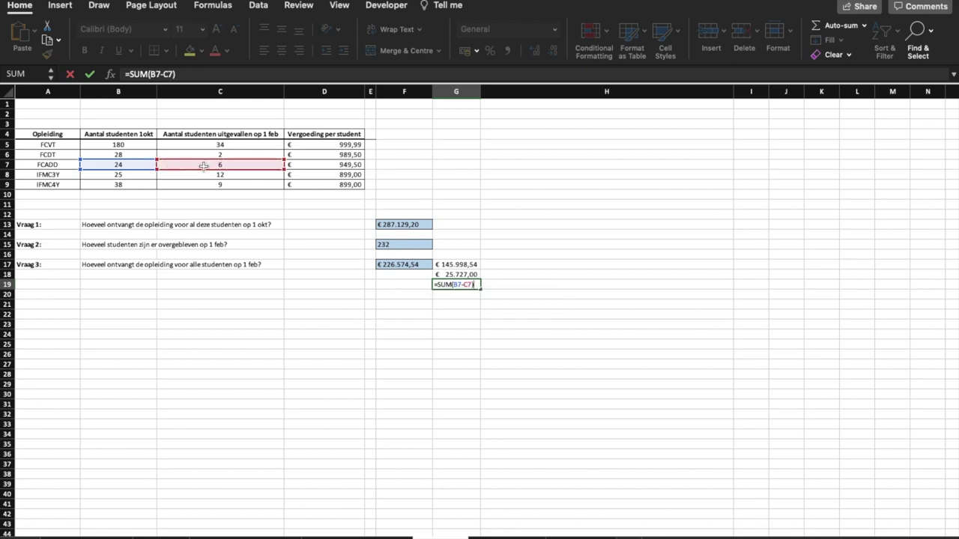
{"action": "type", "text": "*"}
{"action": "left_click", "coordinate": [307, 166]}
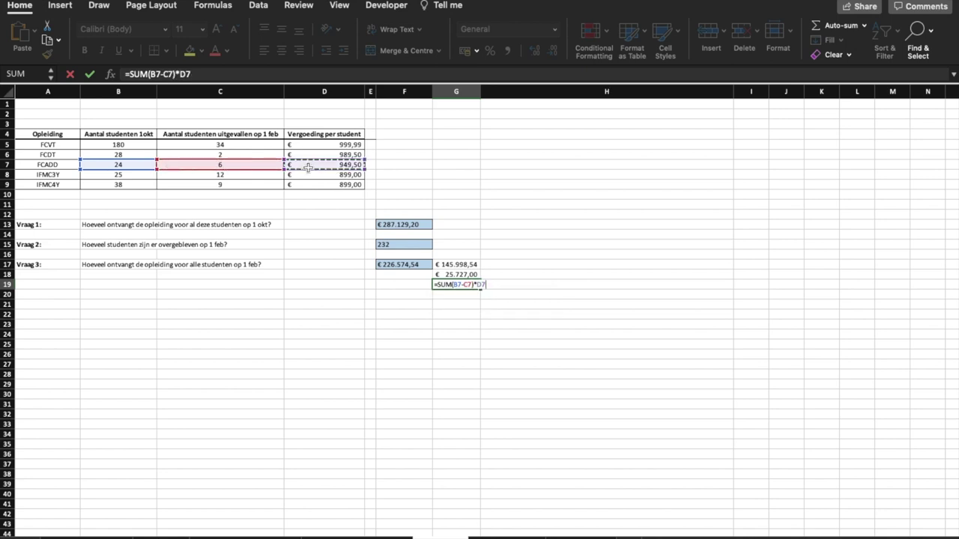
{"action": "key", "text": "Return"}
Enter the IFMC3Y check =SUM(B8-C8)*D8 in G20, giving 11.687,00.
{"action": "type", "text": "="}
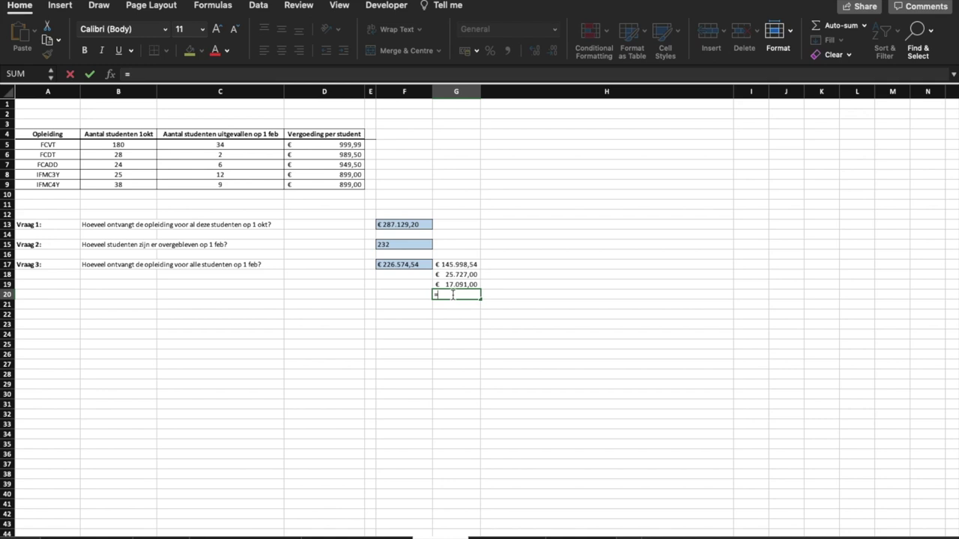
{"action": "type", "text": "sum("}
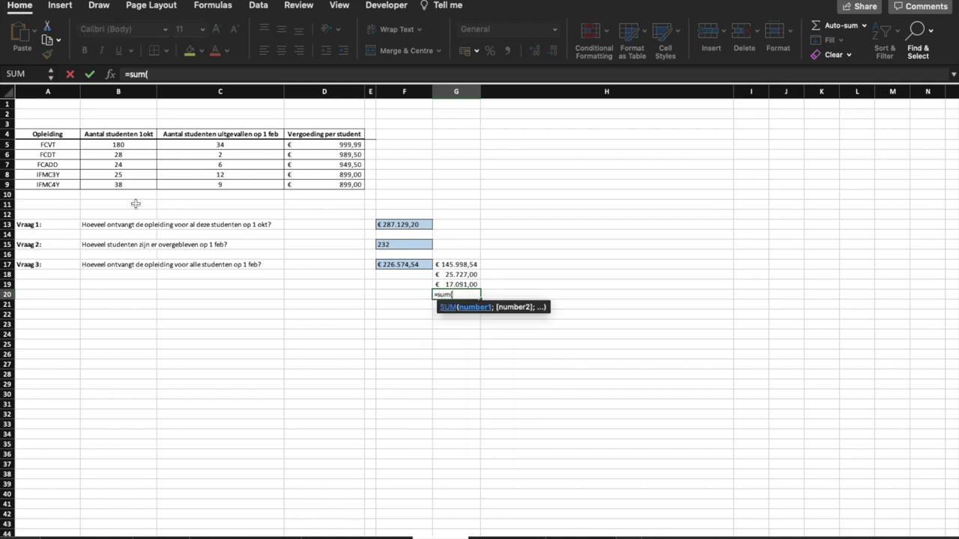
{"action": "left_click", "coordinate": [126, 178]}
{"action": "type", "text": "-"}
{"action": "left_click", "coordinate": [172, 177]}
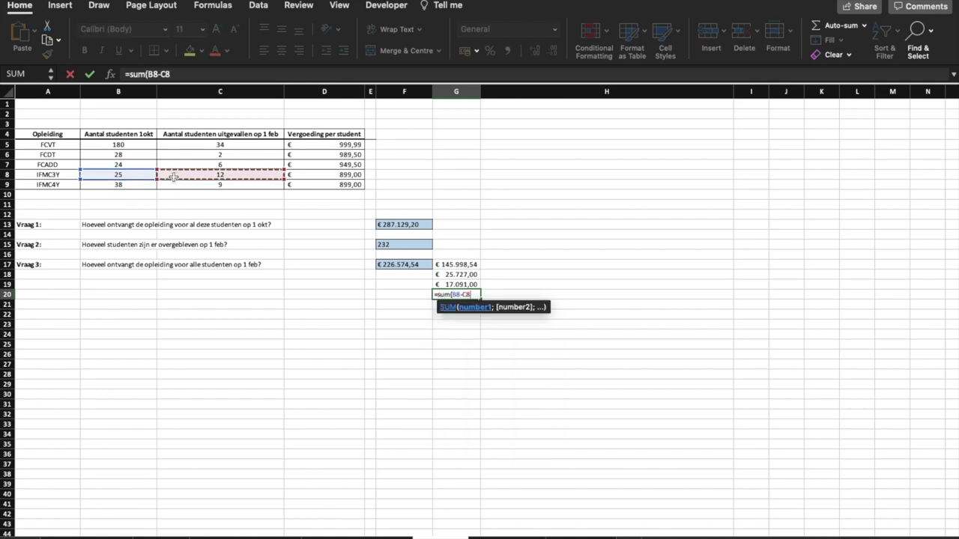
{"action": "type", "text": ")*"}
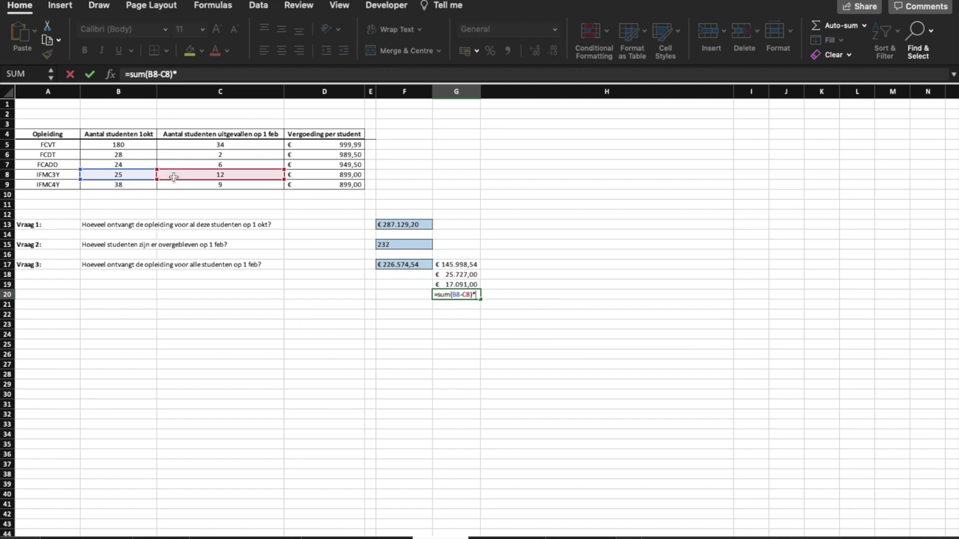
{"action": "left_click", "coordinate": [325, 175]}
{"action": "key", "text": "Return"}
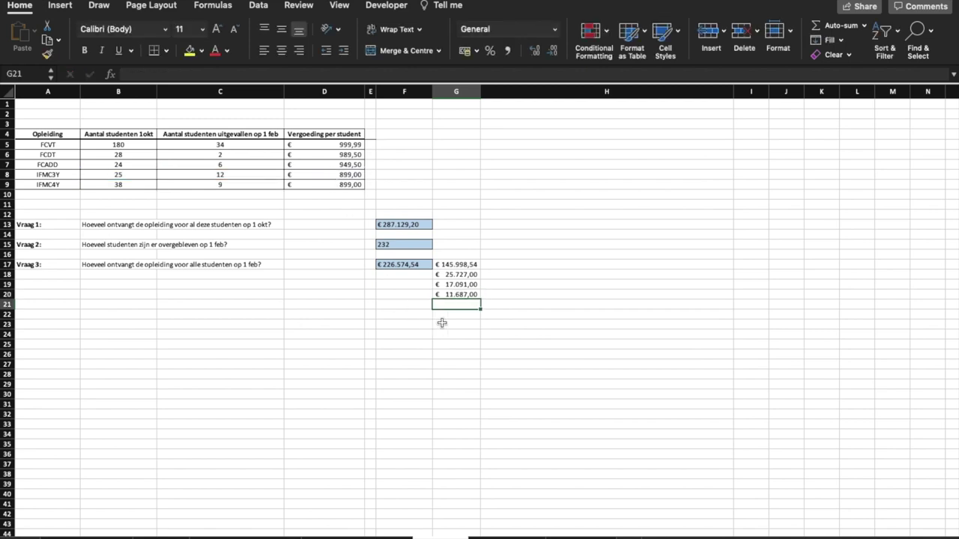
Enter the IFMC4Y check =SUM(B9-C9)*D9 in G21, giving 26.071,00.
{"action": "type", "text": "=sumi"}
{"action": "key", "text": "BackSpace"}
{"action": "type", "text": "i"}
{"action": "key", "text": "BackSpace"}
{"action": "type", "text": "("}
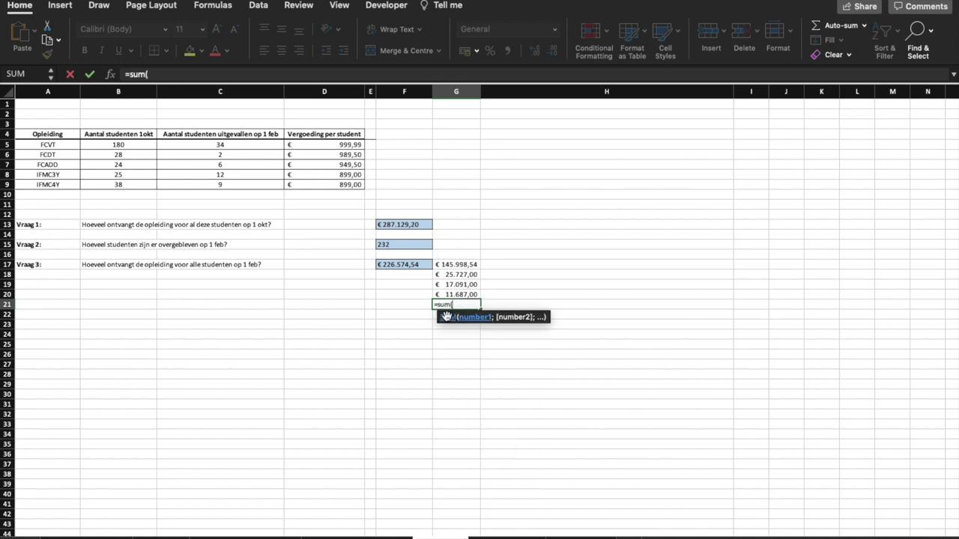
{"action": "left_click", "coordinate": [124, 185]}
{"action": "type", "text": "-"}
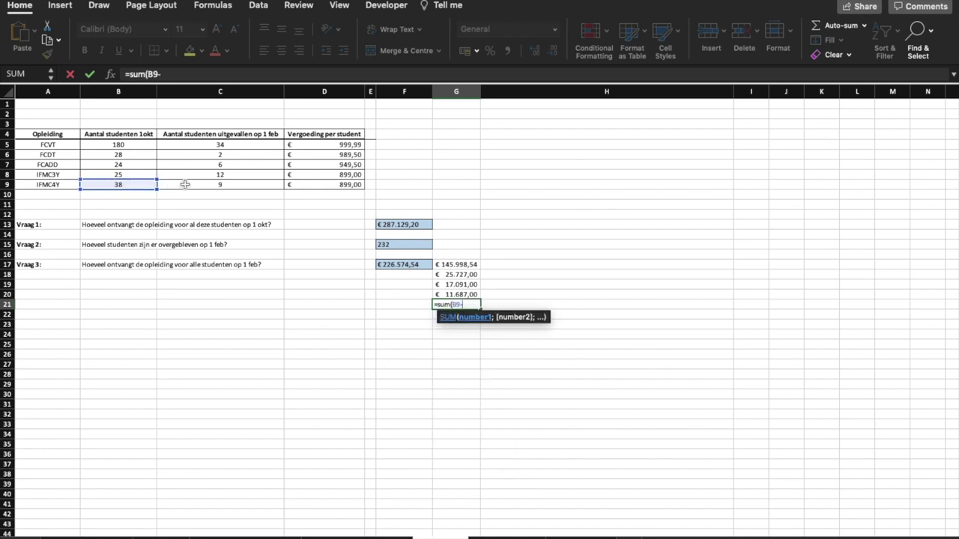
{"action": "left_click", "coordinate": [180, 185]}
{"action": "type", "text": ")*"}
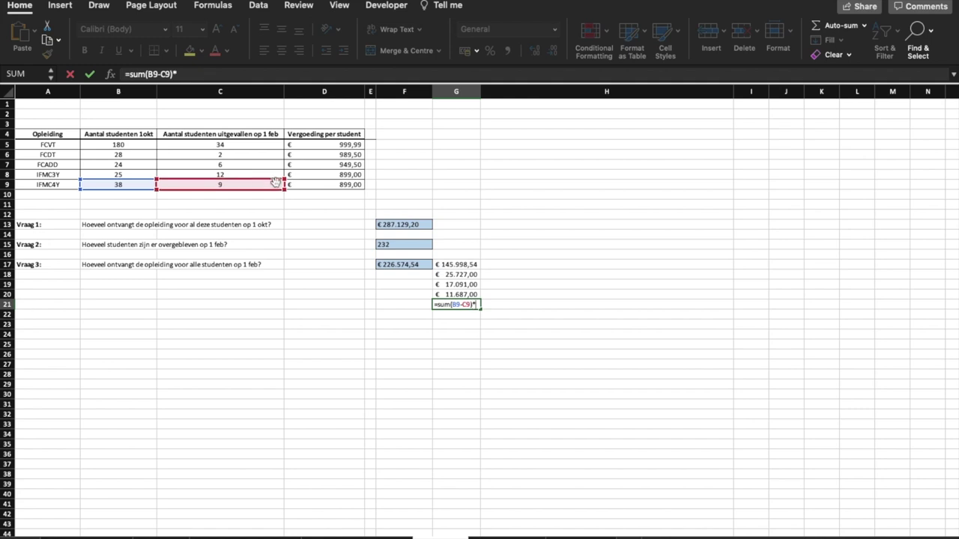
{"action": "left_click", "coordinate": [318, 186]}
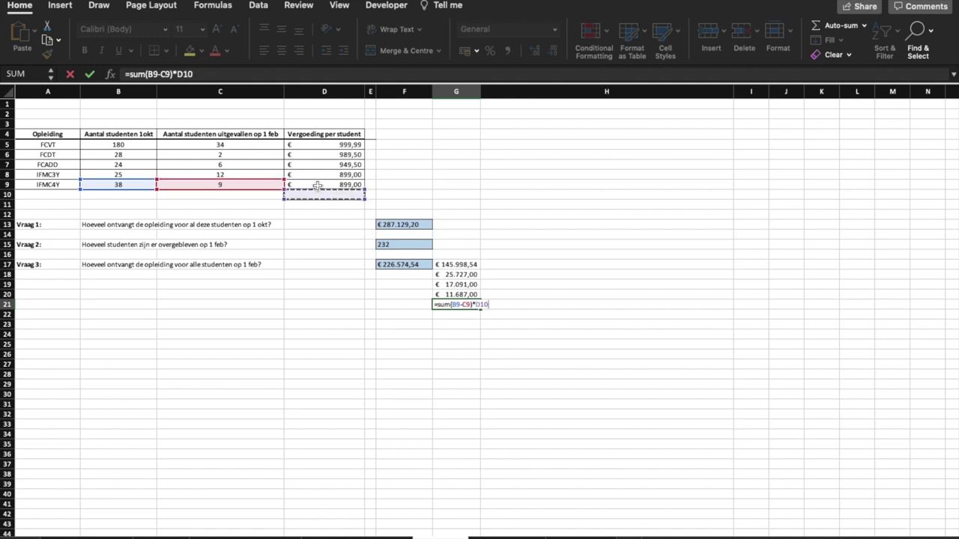
{"action": "key", "text": "Return"}
{"action": "type", "text": "=sum"}
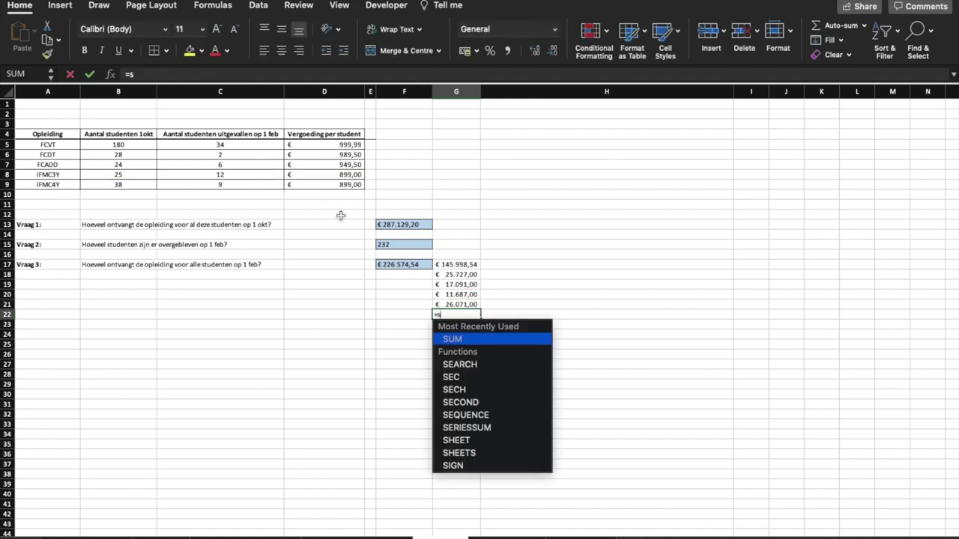
Total G17:G21 in G22 with SUM, giving € 226.574,54.
{"action": "double_click", "coordinate": [451, 338]}
{"action": "left_click", "coordinate": [457, 265]}
{"action": "left_click_drag", "start_coordinate": [457, 264], "coordinate": [458, 306]}
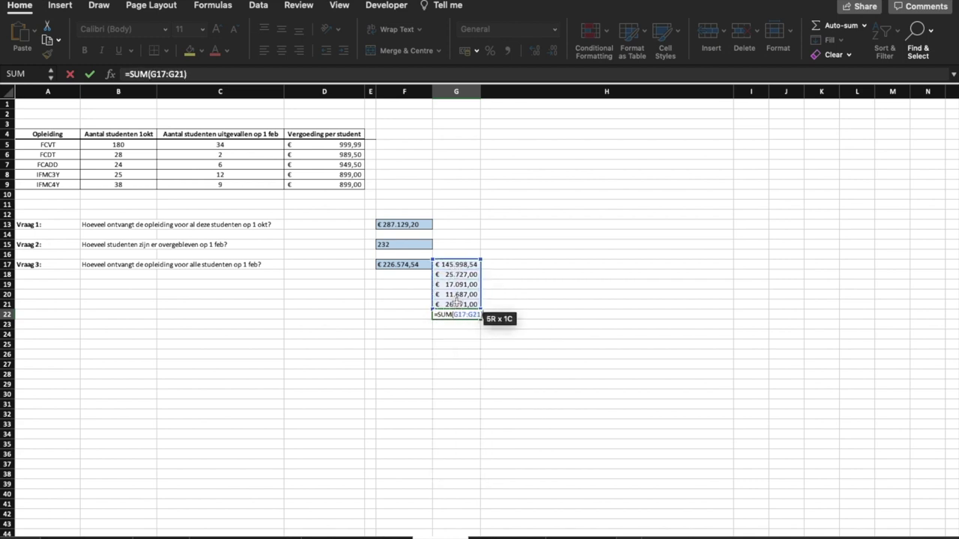
{"action": "key", "text": "Return"}
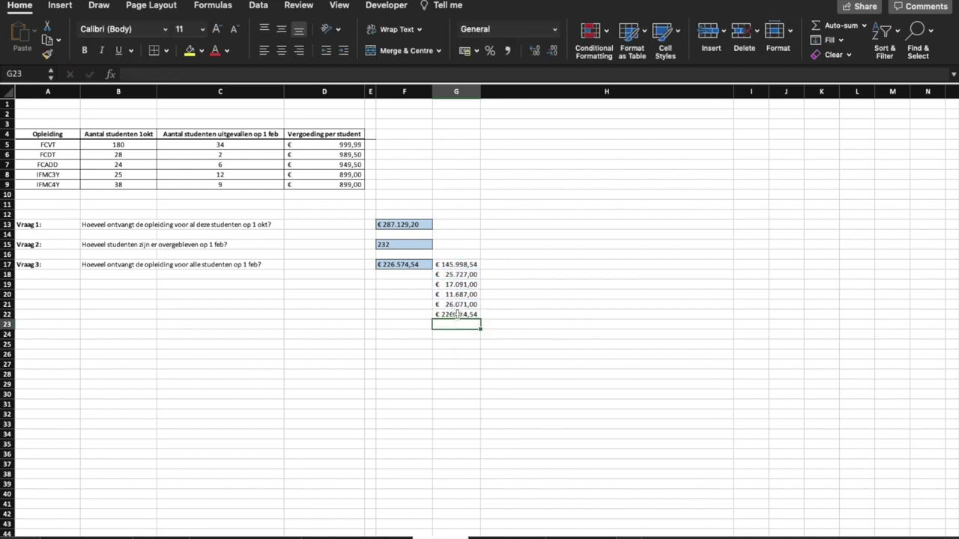
Compare the G17:G22 check formulas and total against the F17 SUMPRODUCT answer.
{"action": "left_click", "coordinate": [452, 265]}
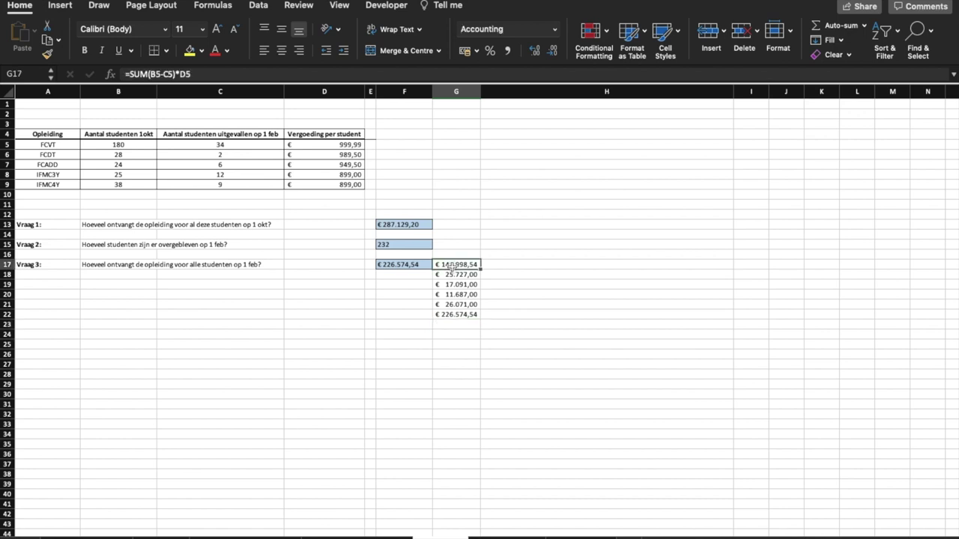
{"action": "left_click", "coordinate": [451, 275]}
{"action": "left_click", "coordinate": [453, 284]}
{"action": "left_click", "coordinate": [452, 294]}
{"action": "left_click", "coordinate": [452, 315]}
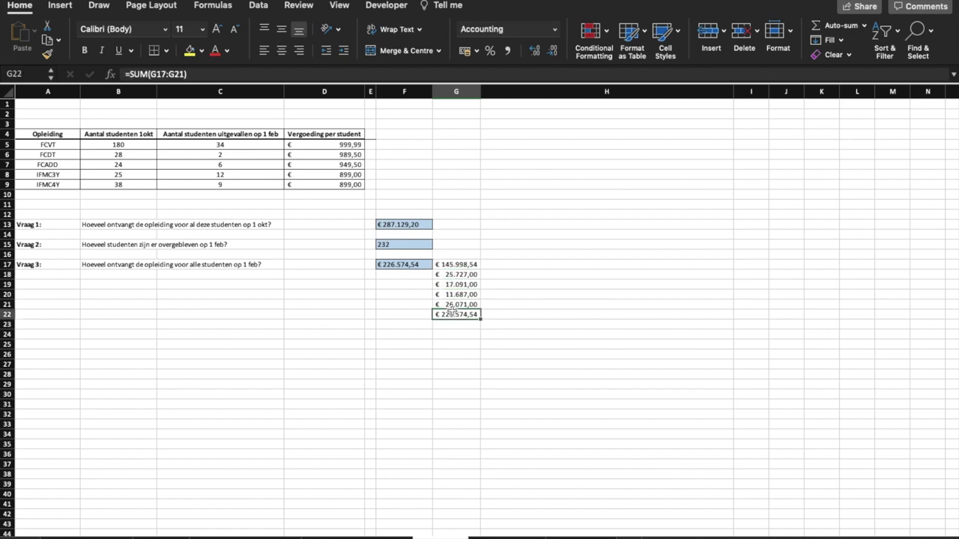
{"action": "left_click", "coordinate": [394, 263]}
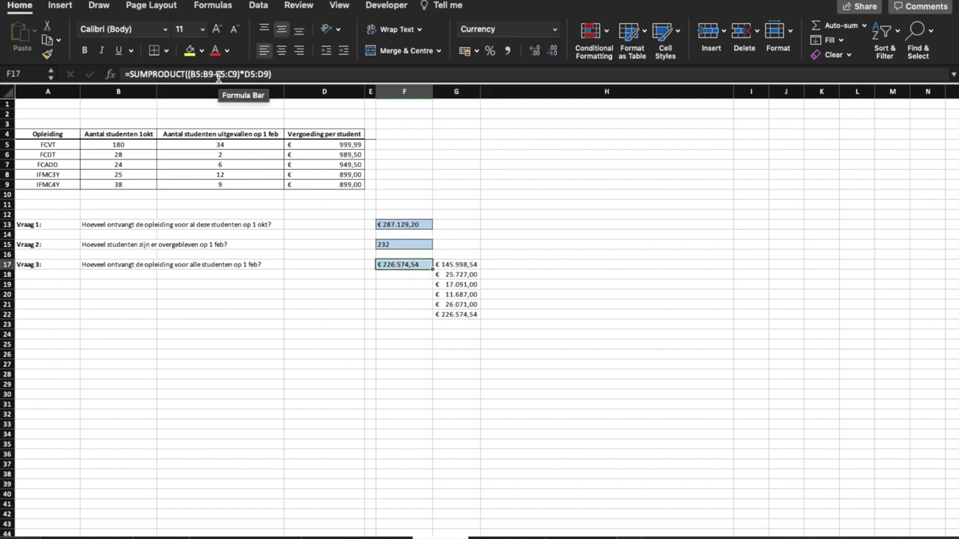
{"action": "left_click", "coordinate": [459, 264]}
{"action": "left_click_drag", "start_coordinate": [460, 264], "coordinate": [459, 315]}
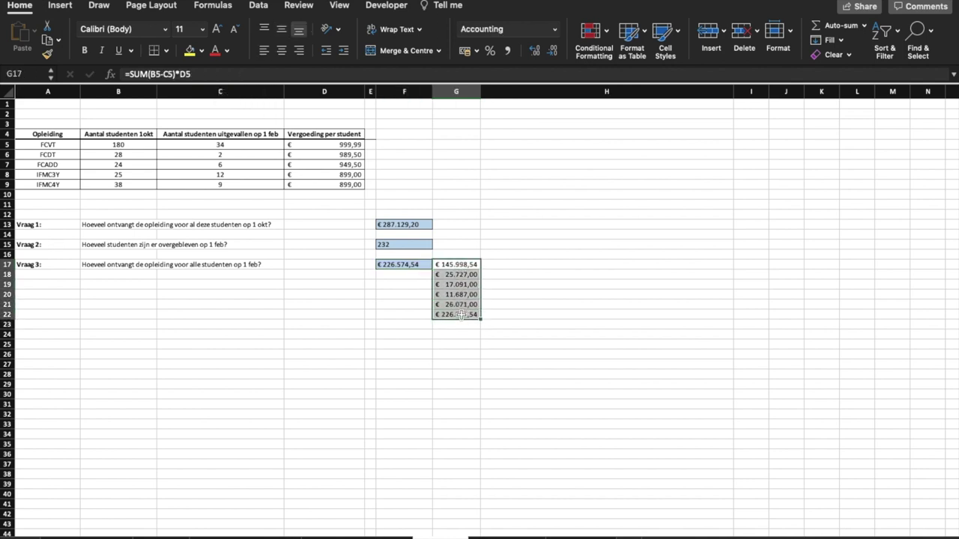
{"action": "left_click", "coordinate": [409, 265]}
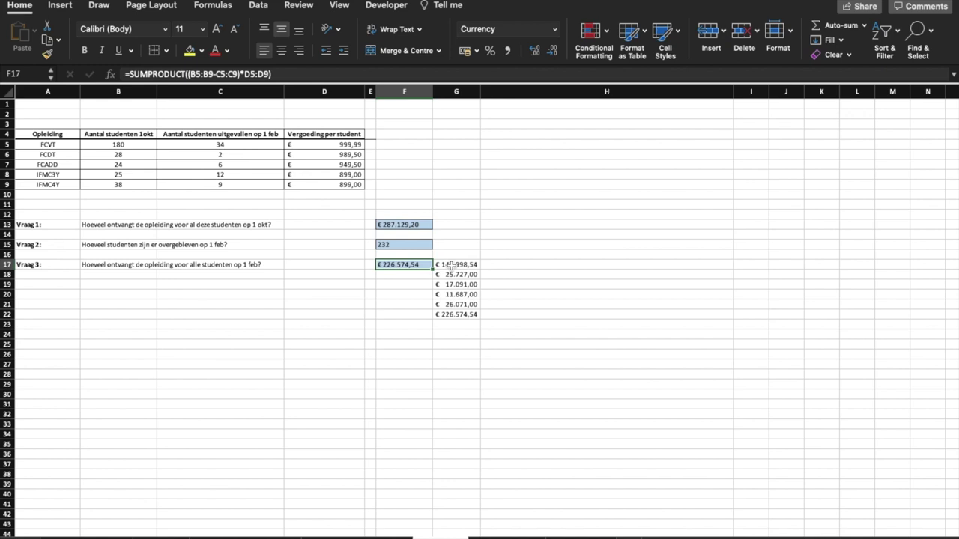
{"action": "left_click_drag", "start_coordinate": [451, 264], "coordinate": [450, 309]}
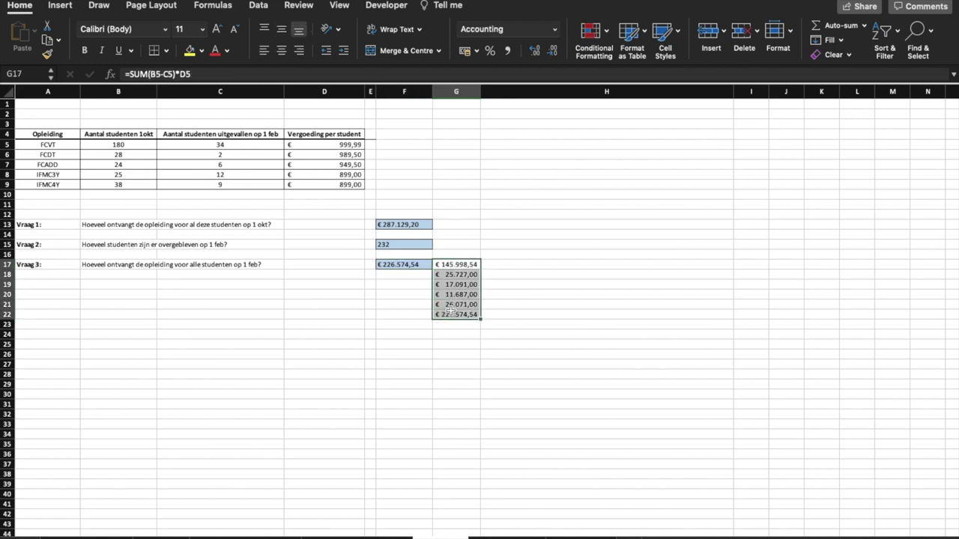
{"action": "left_click", "coordinate": [382, 367]}
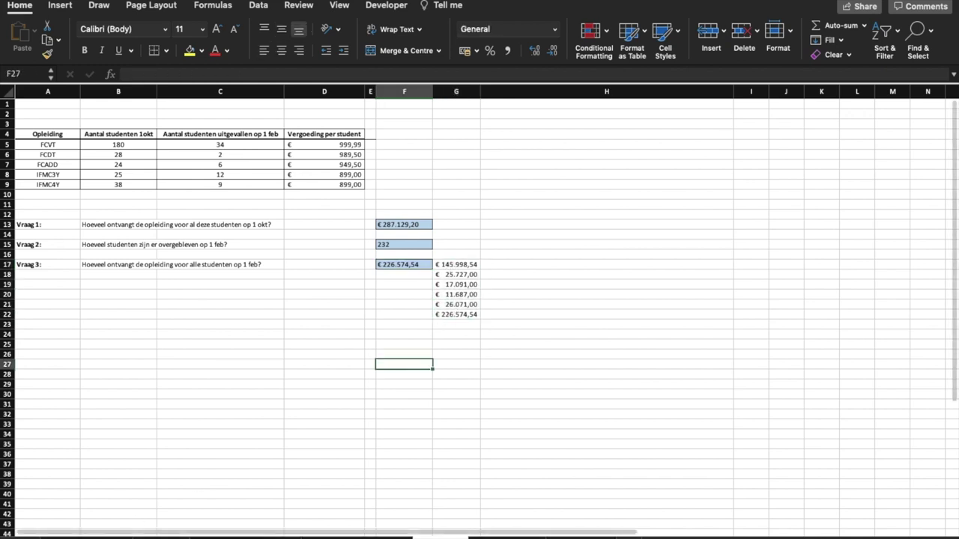